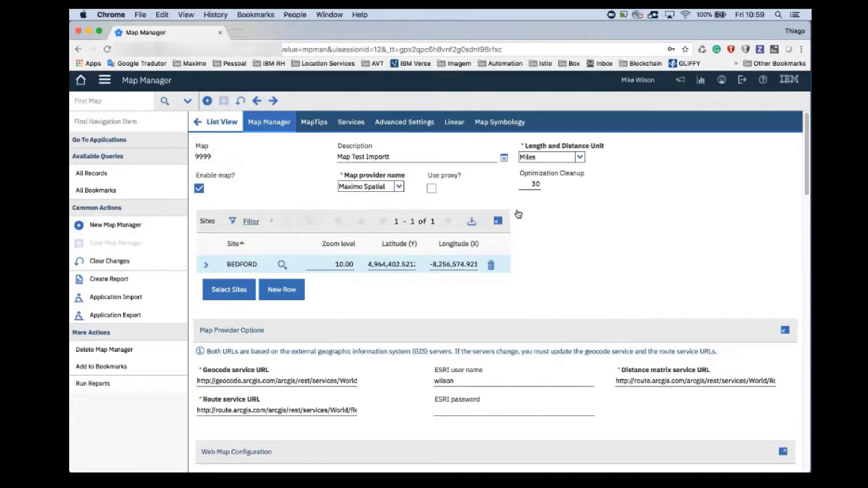
- Review map 9999's map services and the SyncLayer service layers, including the Point layer's GIS object details
scroll(514, 240, down, 8)
scroll(514, 240, down, 1)
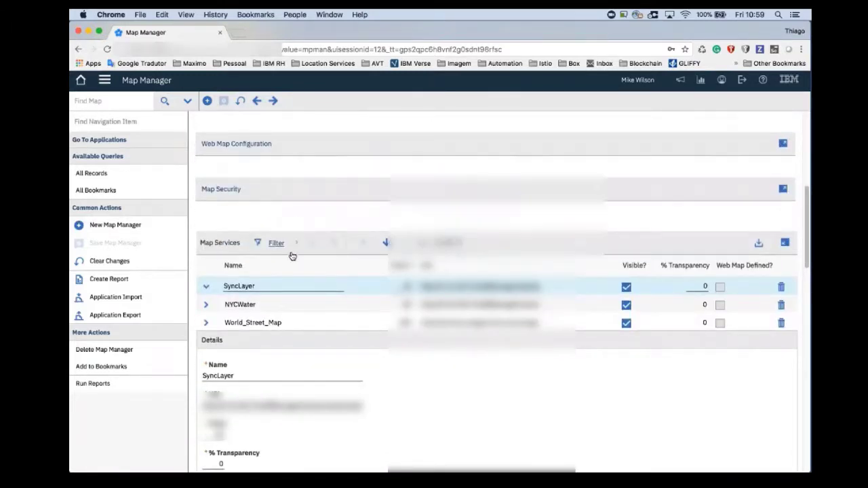
scroll(305, 253, down, 7)
scroll(307, 258, down, 8)
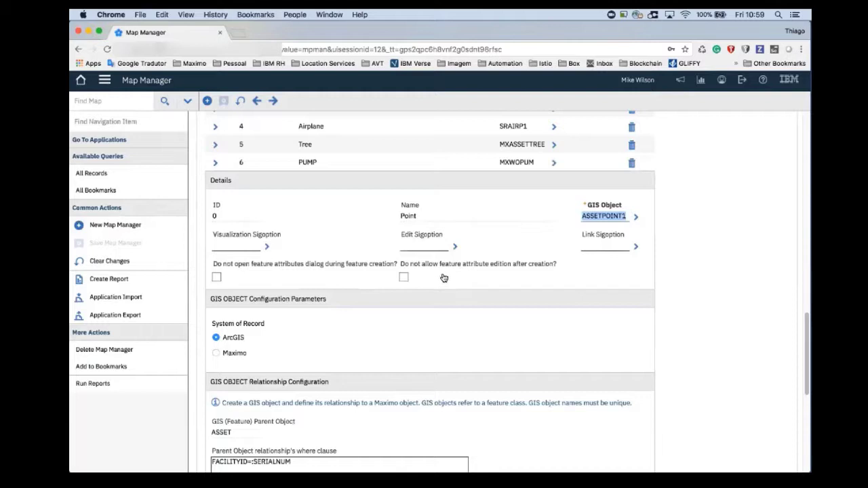
scroll(434, 279, up, 5)
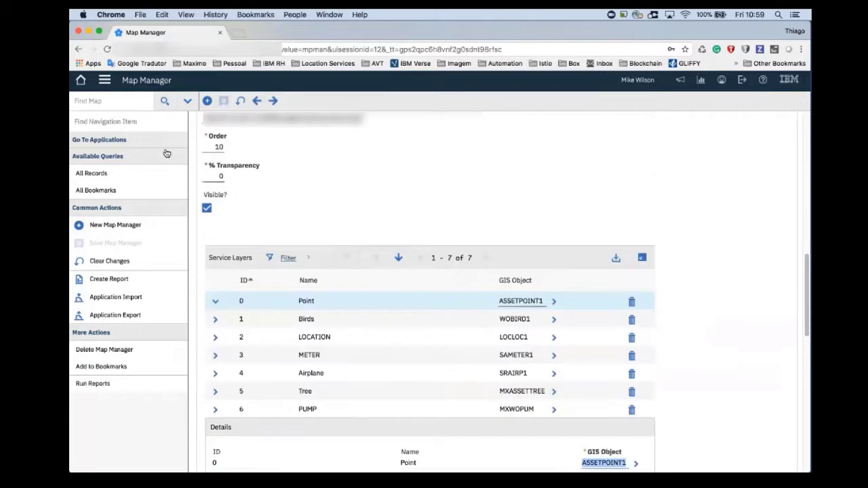
- Switch to the Assets application and find the asset record by filtering the asset number with "demo"
click(106, 85)
mouse_move(163, 93)
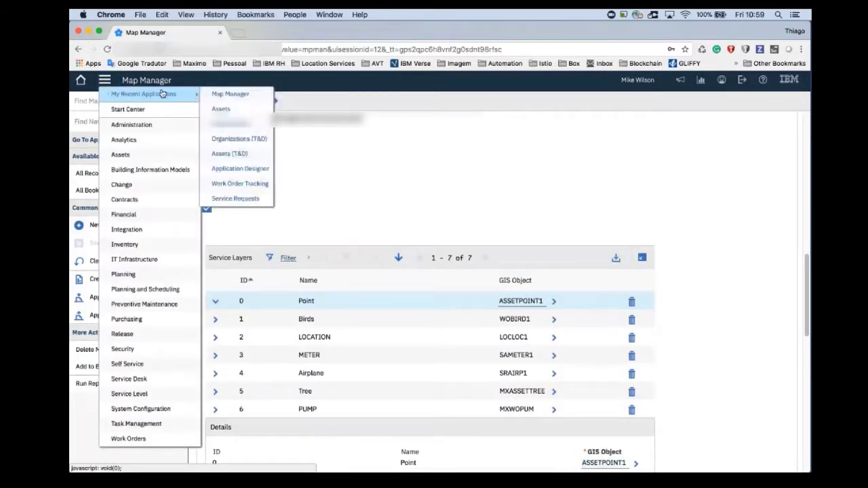
click(219, 110)
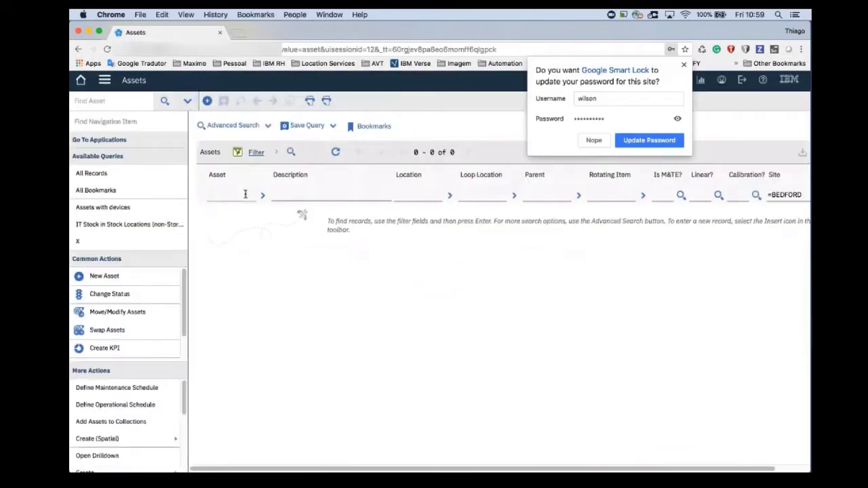
click(240, 193)
text(demo)
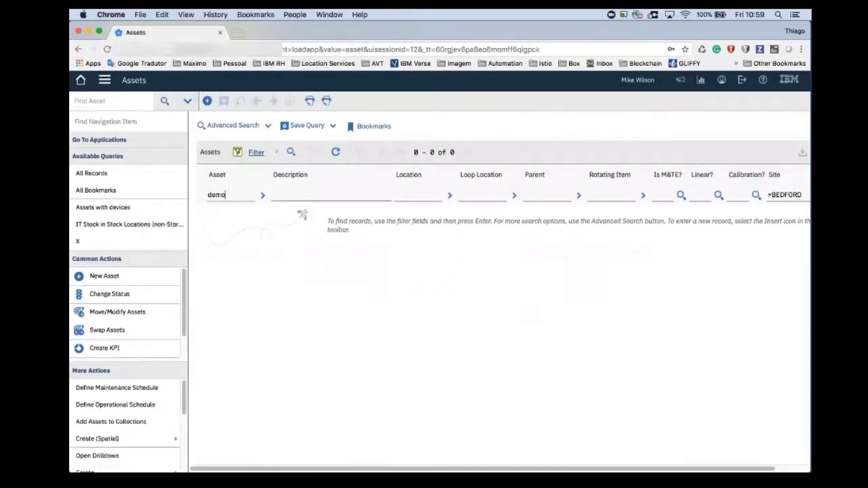
key(Return)
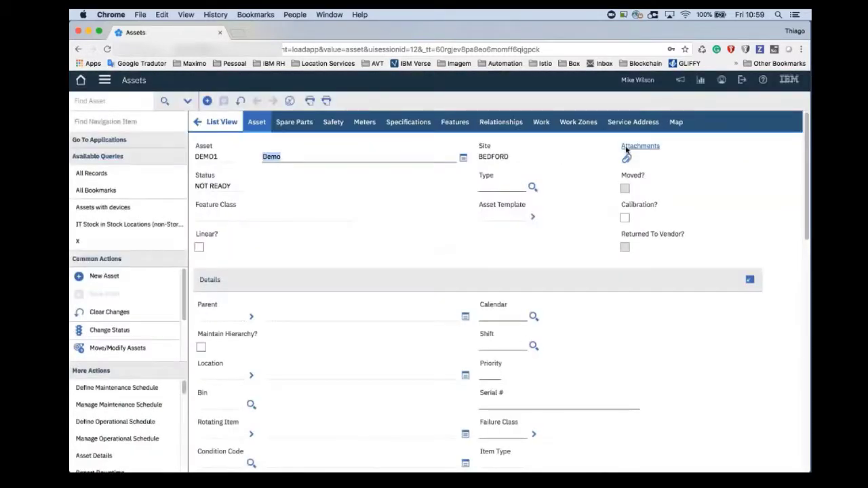
- On the asset's map, draw a three-point Water Main line of type 42 in the ocean east of Long Branch
click(671, 123)
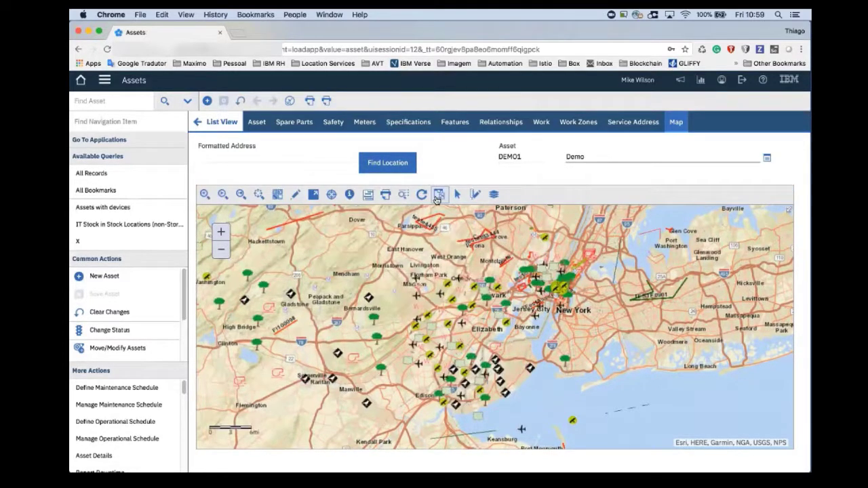
click(297, 196)
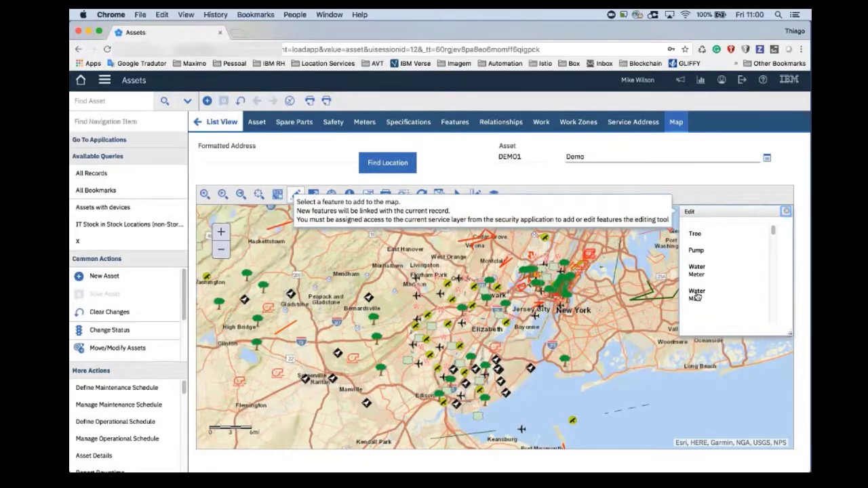
scroll(704, 285, down, 2)
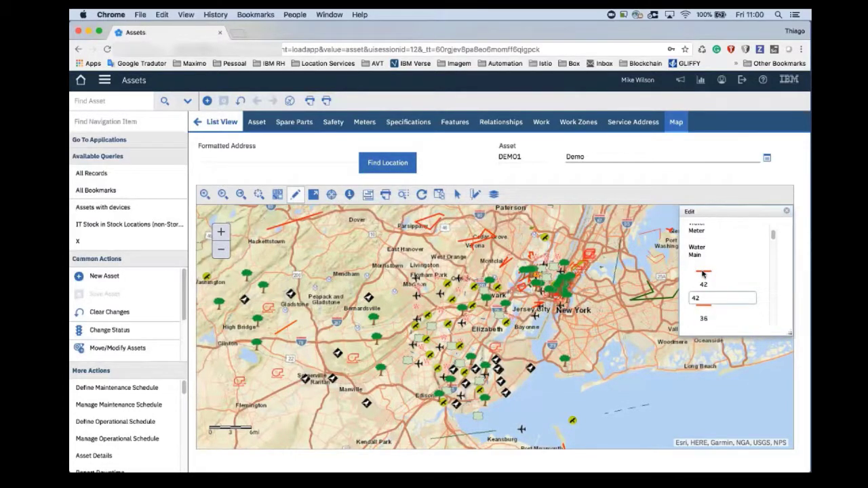
click(703, 274)
drag(678, 384, 485, 250)
click(559, 352)
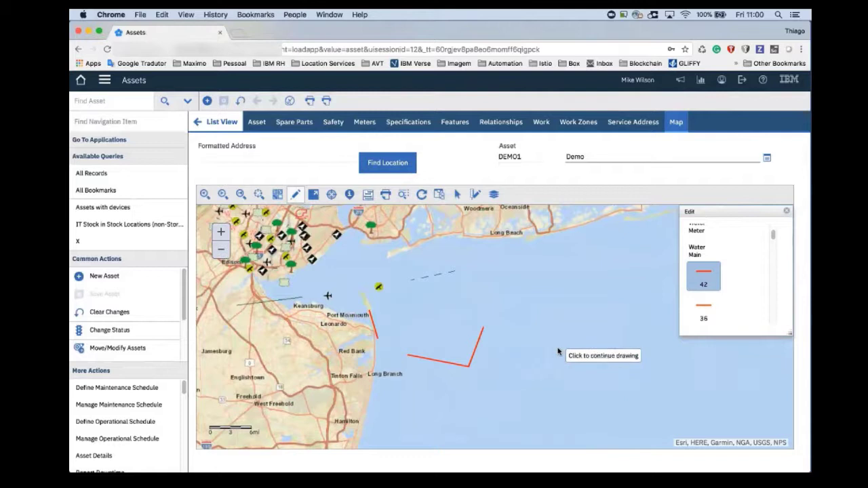
click(616, 312)
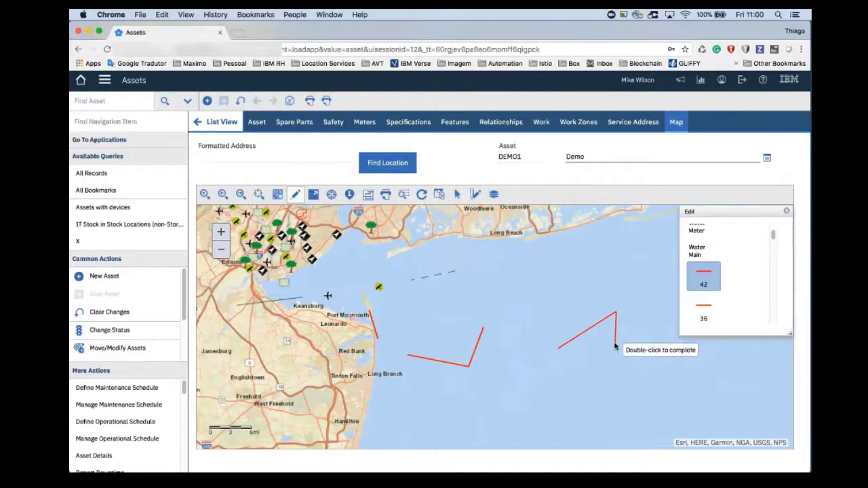
double_click(615, 346)
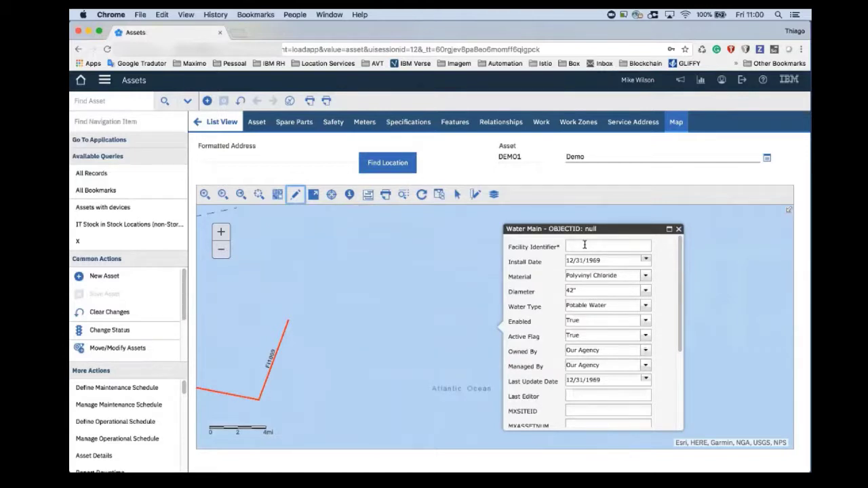
- Set the new water main's Facility Identifier to FI100980 and close its attribute form
click(585, 245)
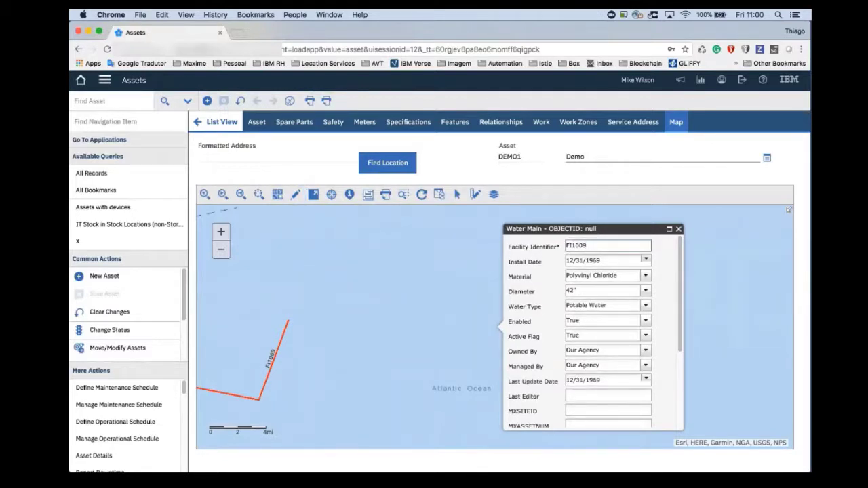
key(Tab)
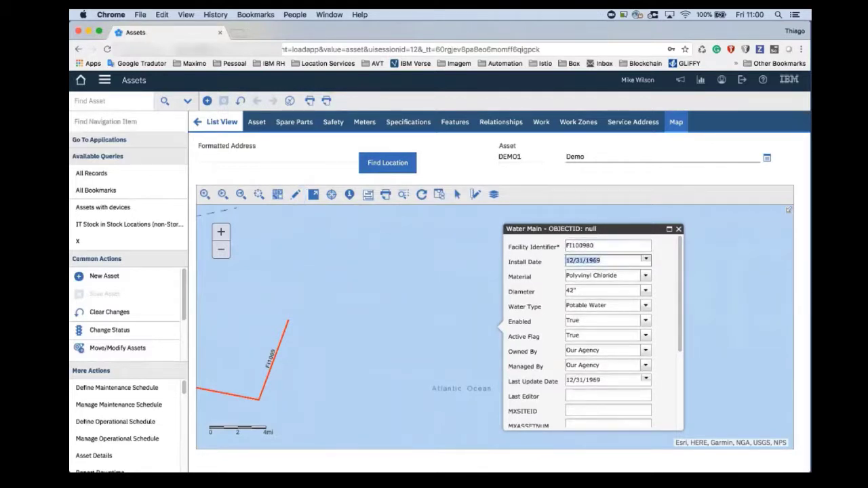
click(678, 230)
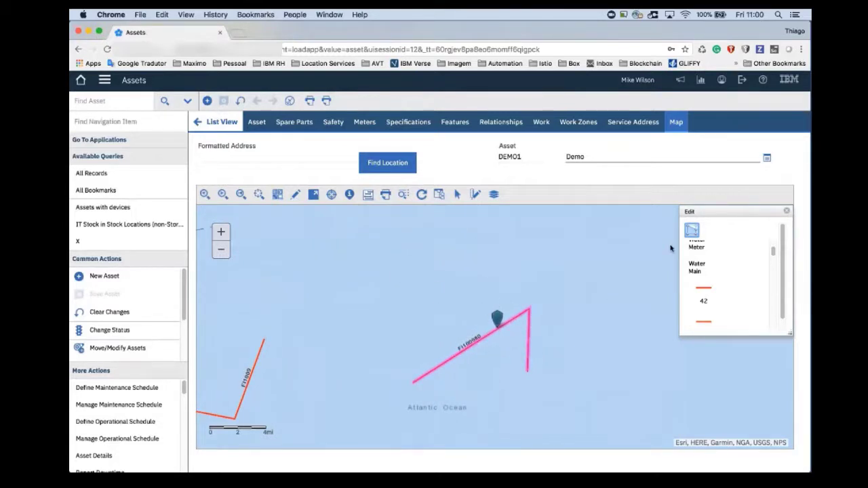
- Reshape the new water main by adding a bend and moving its vertices, then save the geometry
click(691, 232)
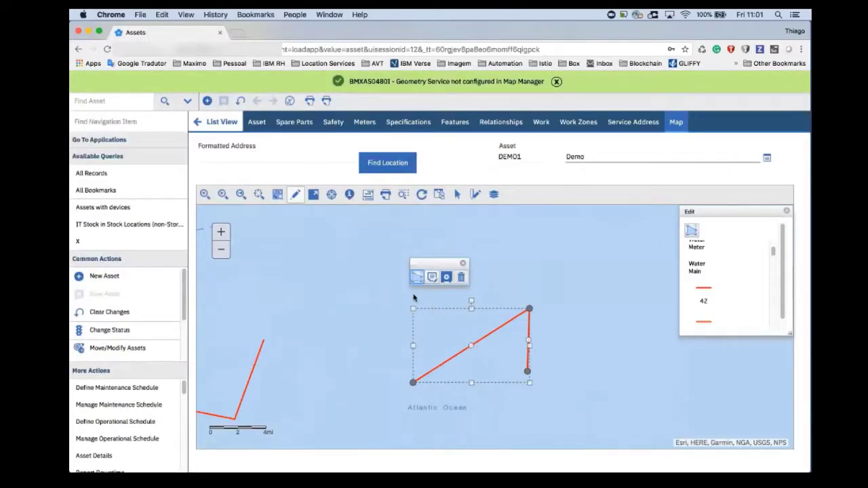
drag(471, 347, 453, 323)
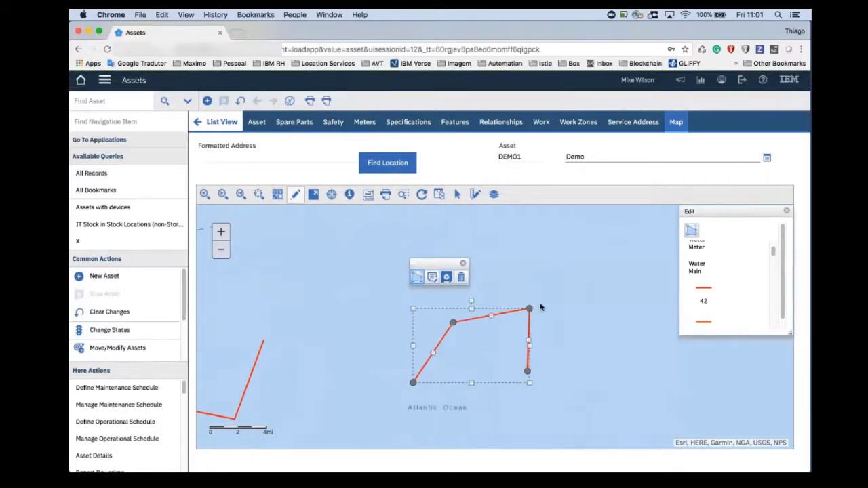
drag(504, 332, 477, 344)
mouse_move(527, 361)
mouse_down()
mouse_move(523, 351)
mouse_move(538, 363)
mouse_up()
drag(468, 354, 477, 354)
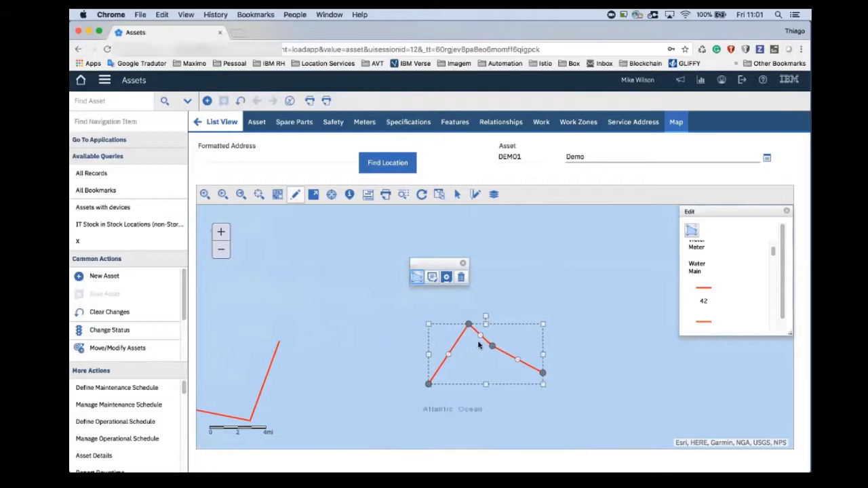
click(445, 277)
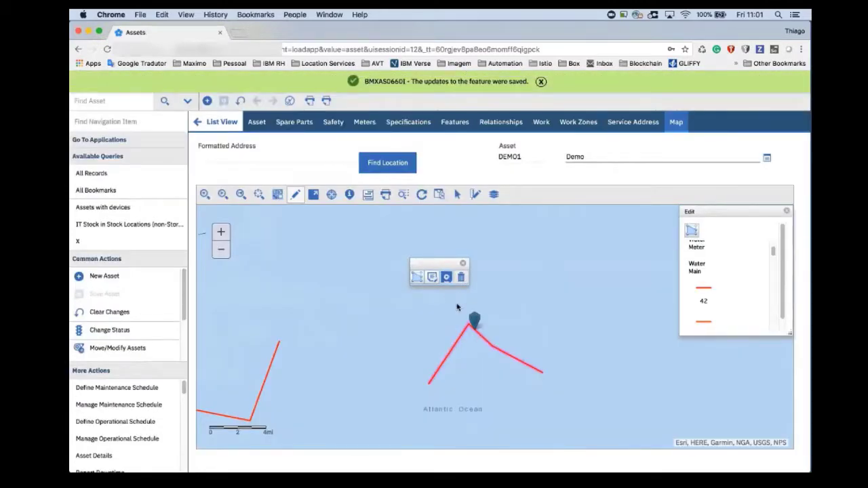
- Move the whole reshaped water main northeast on the map and save its new position
click(418, 277)
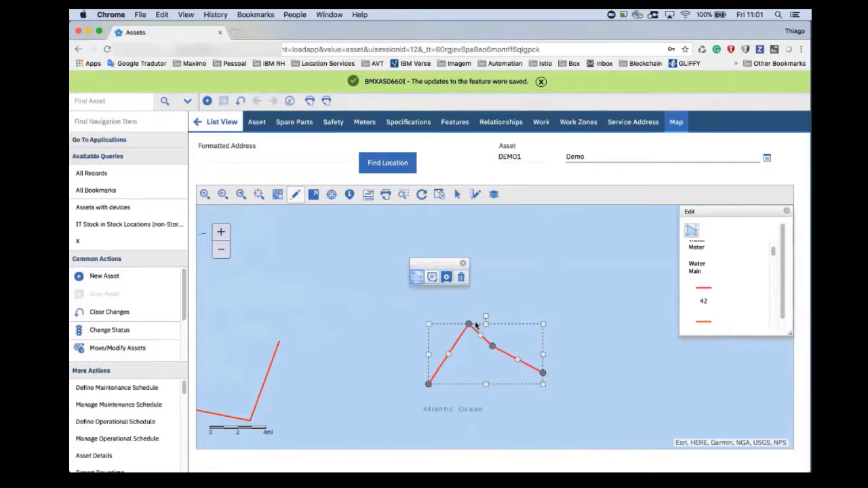
drag(505, 351, 597, 304)
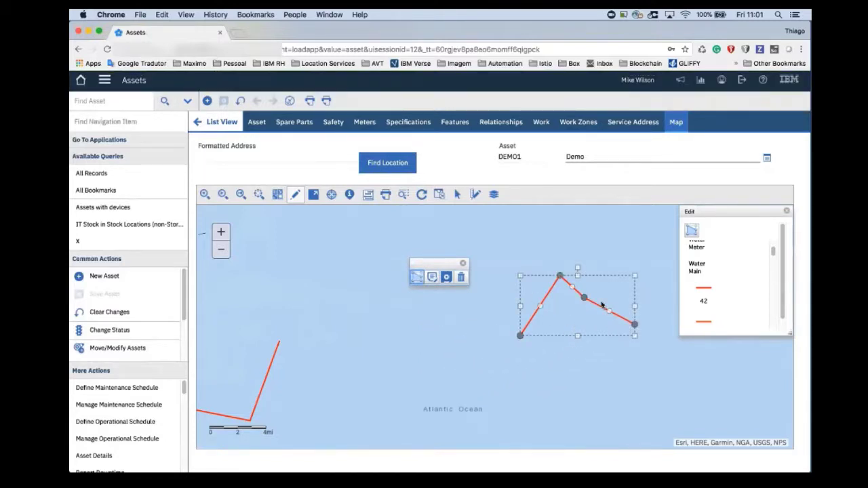
click(447, 278)
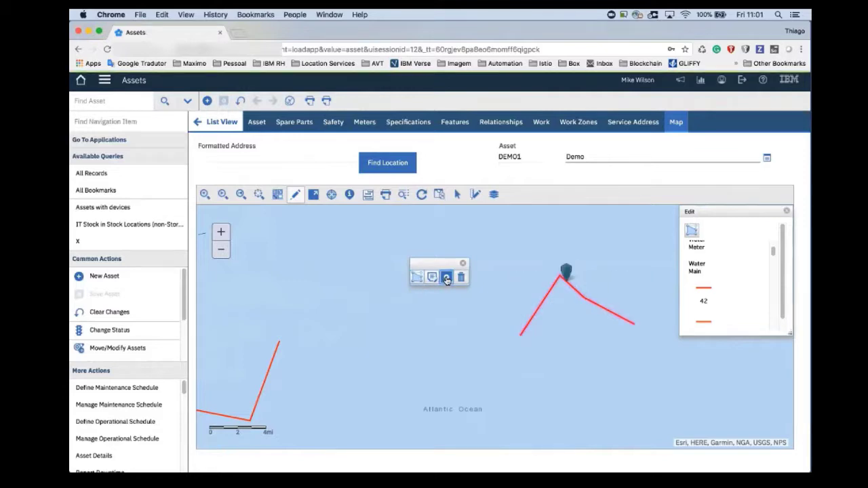
- Set the water main's MXSITEID attribute to Bedford and save the feature changes
click(431, 281)
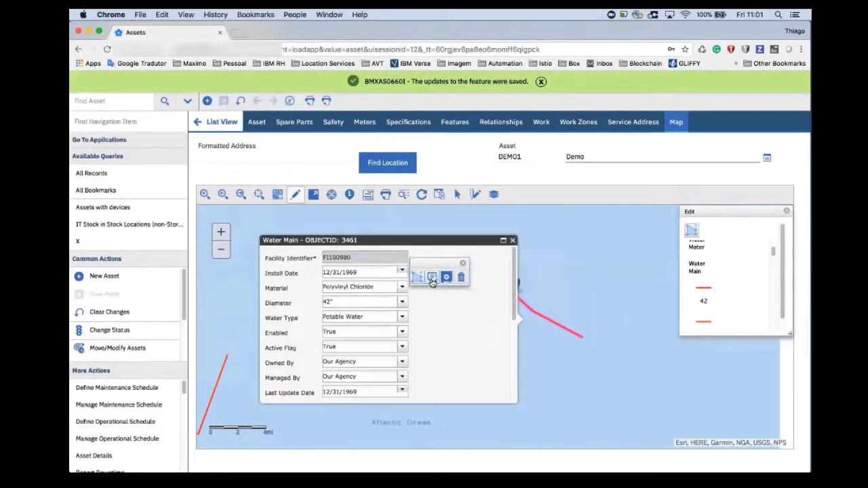
scroll(318, 322, down, 3)
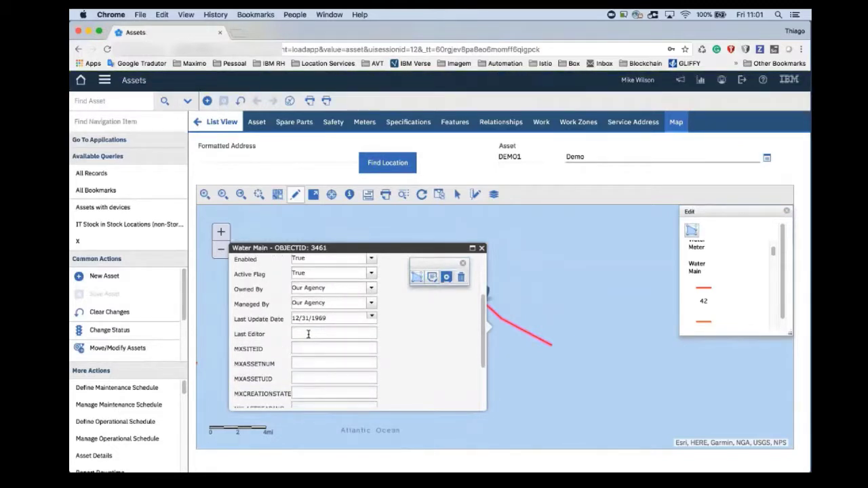
click(316, 347)
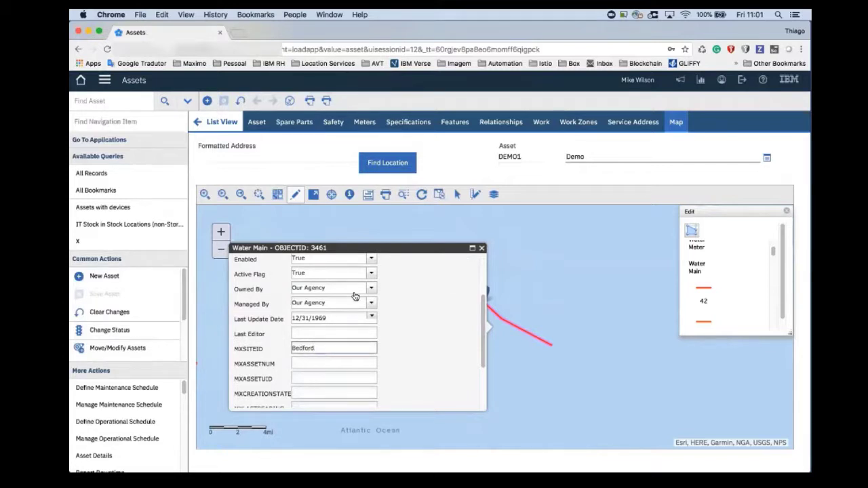
click(482, 248)
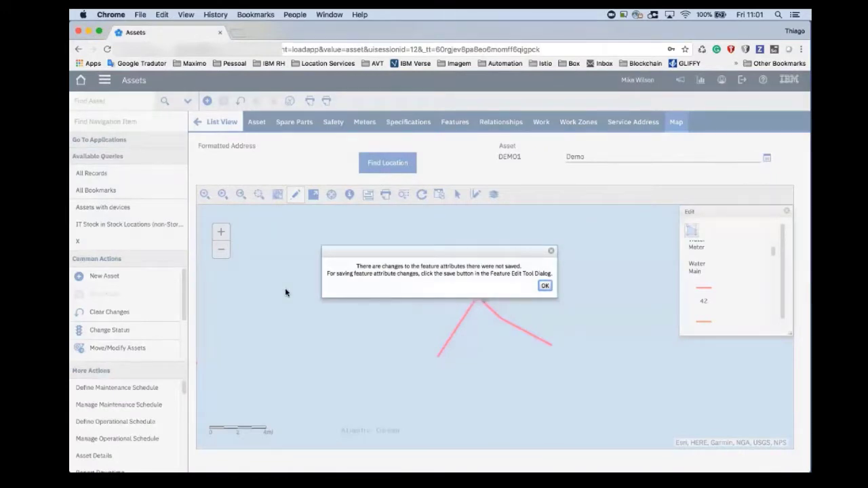
click(546, 287)
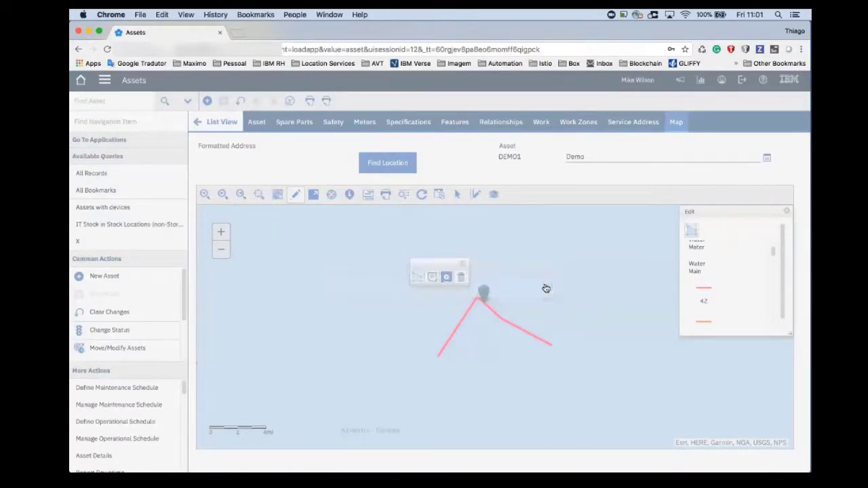
click(447, 277)
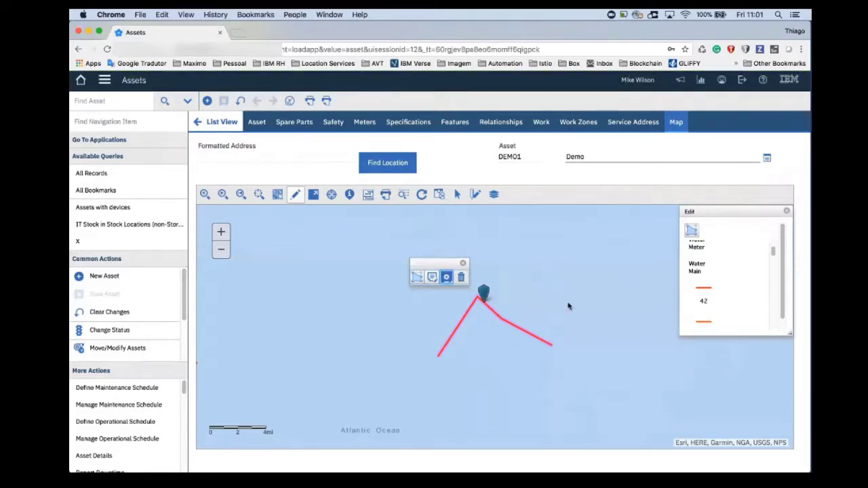
- Place a SyncLayer Tree feature in the ocean east of the water main, closing the water main's edit tools
click(702, 269)
scroll(701, 268, up, 2)
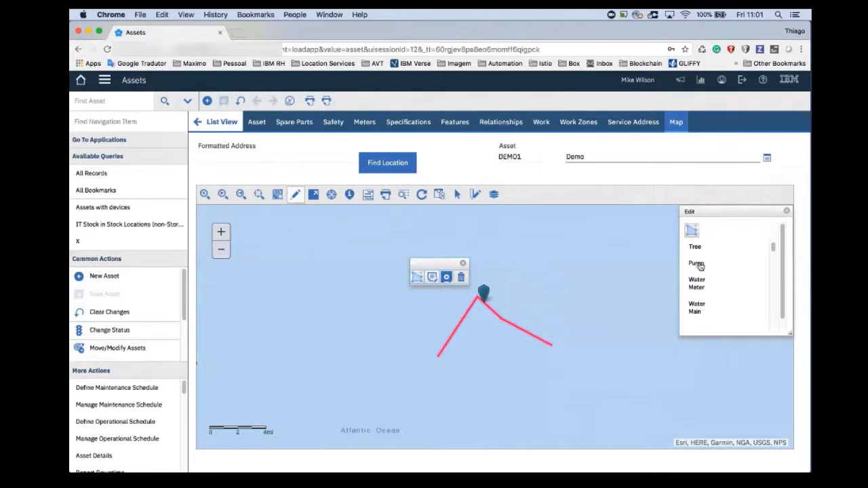
scroll(702, 269, up, 1)
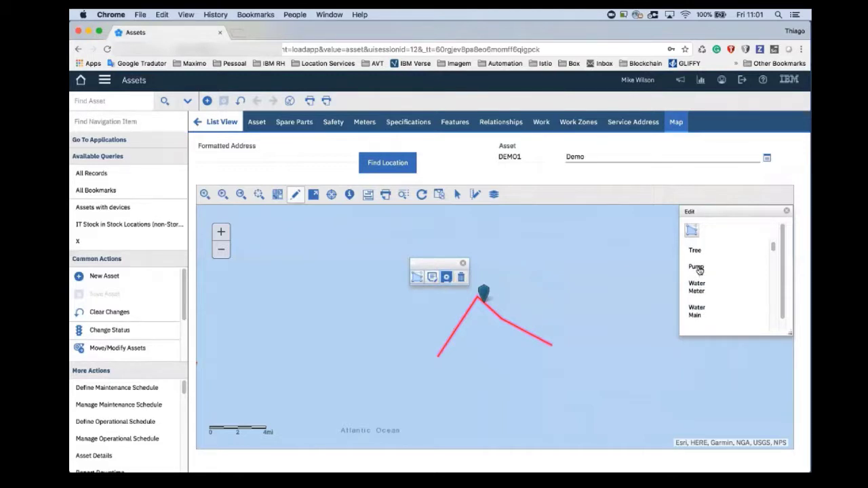
click(699, 270)
click(702, 269)
click(697, 253)
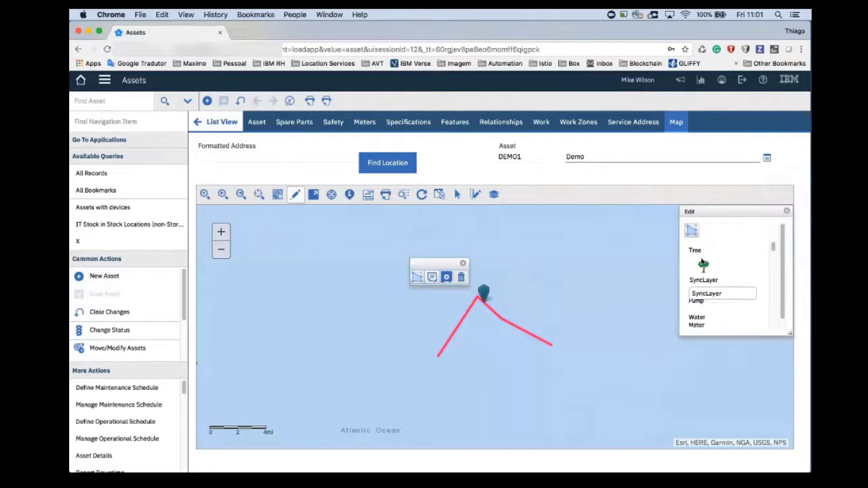
click(703, 265)
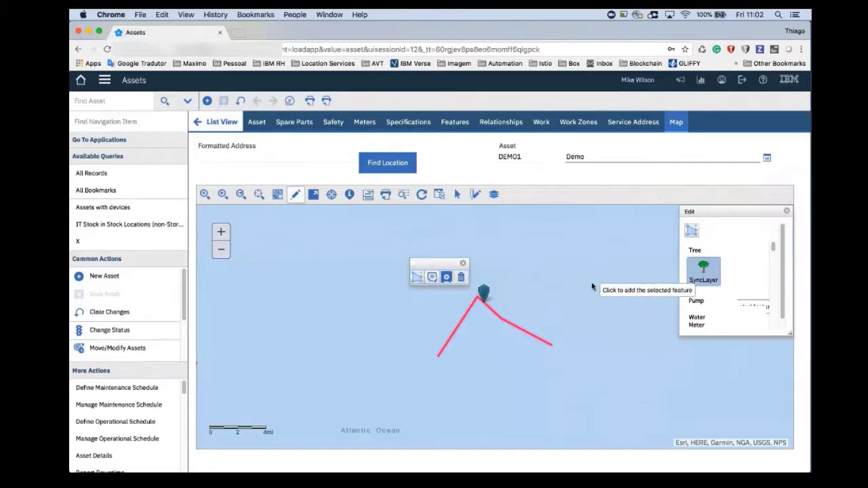
click(463, 263)
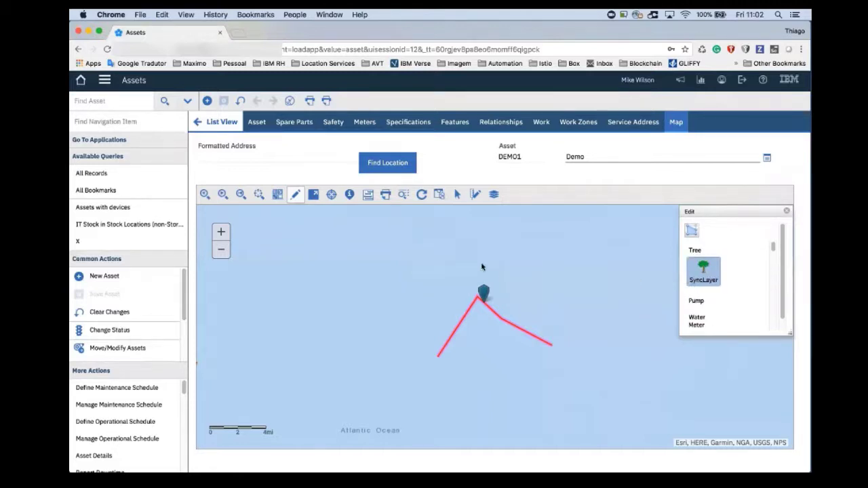
click(602, 286)
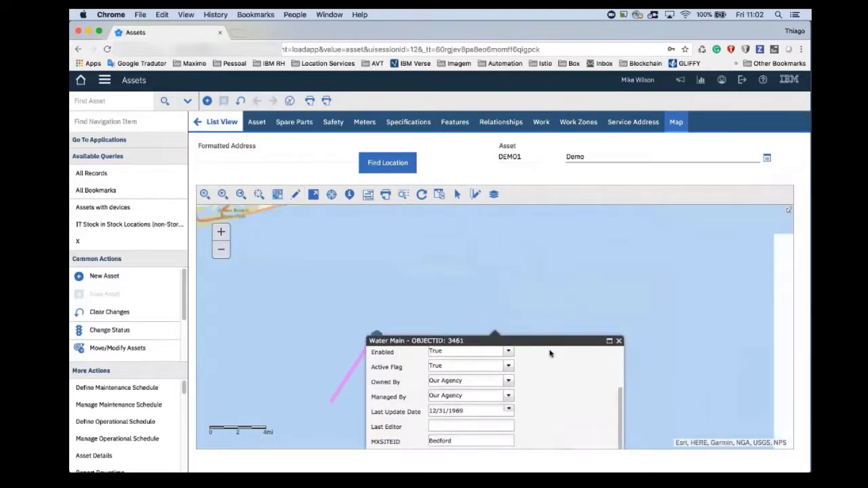
- Close the new tree's attributes and confirm its link to the asset, replacing the existing link and deleting the linked water main
click(577, 312)
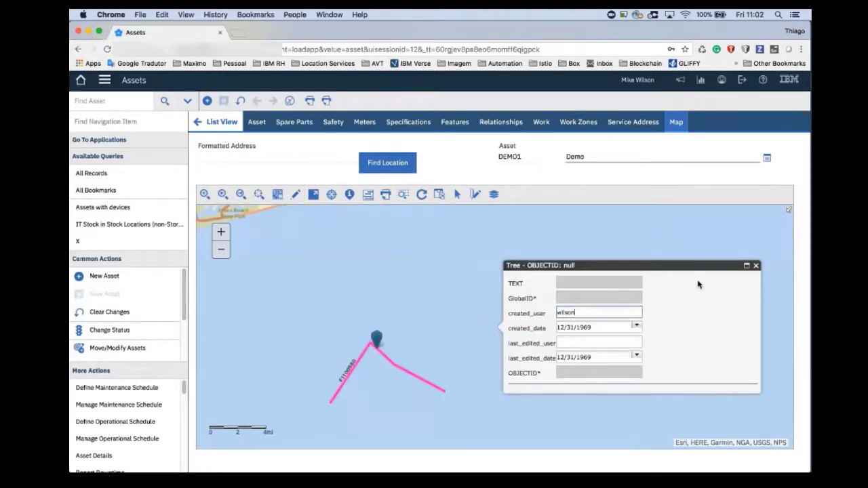
click(757, 268)
click(757, 267)
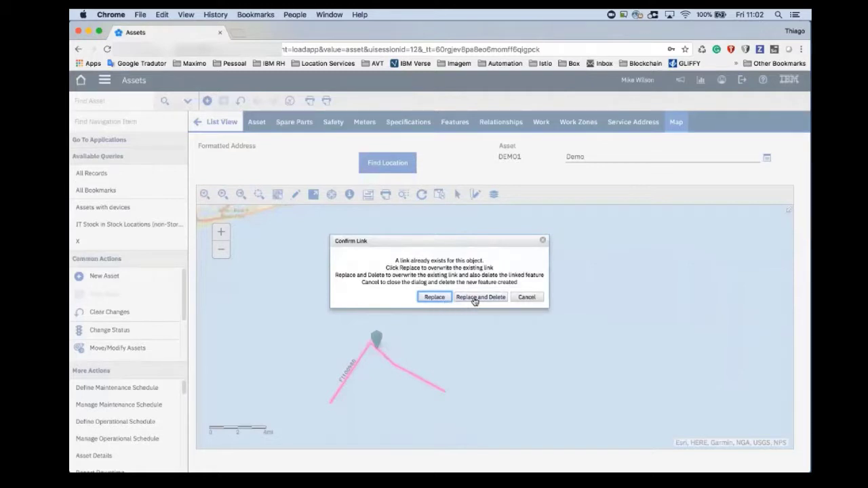
click(475, 300)
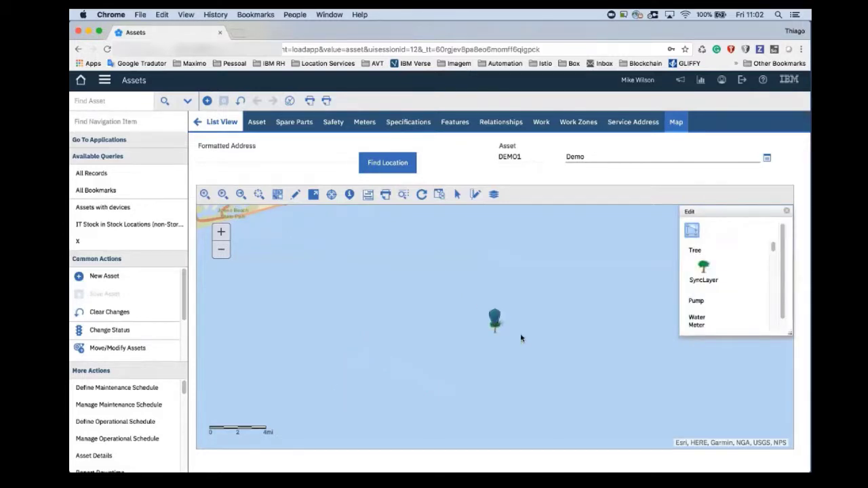
- Move the tree feature west on the map, save its new position and close the editing tools
click(692, 233)
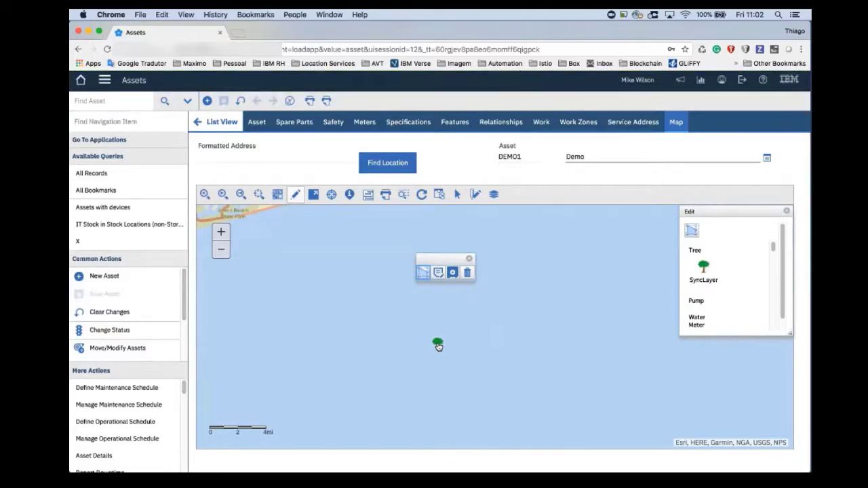
click(431, 324)
click(452, 272)
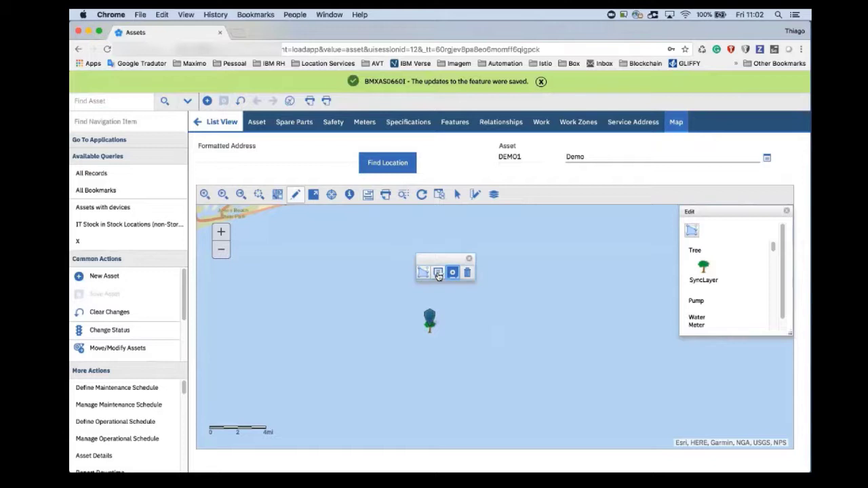
click(469, 259)
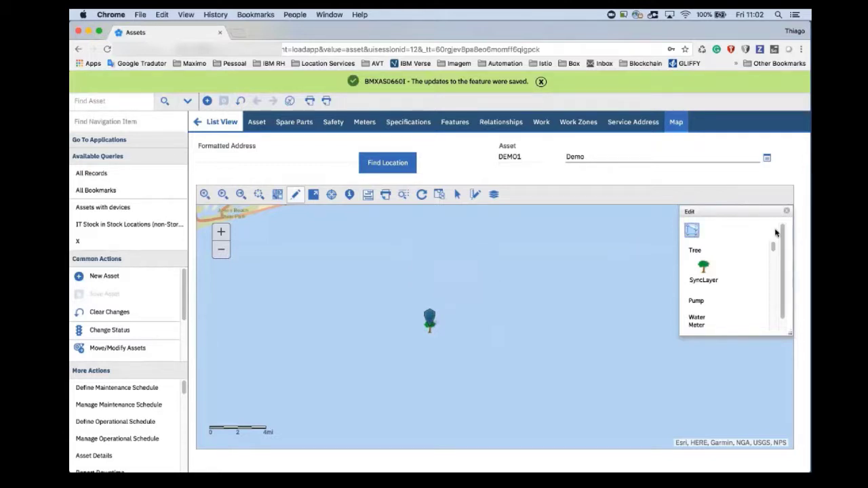
click(789, 212)
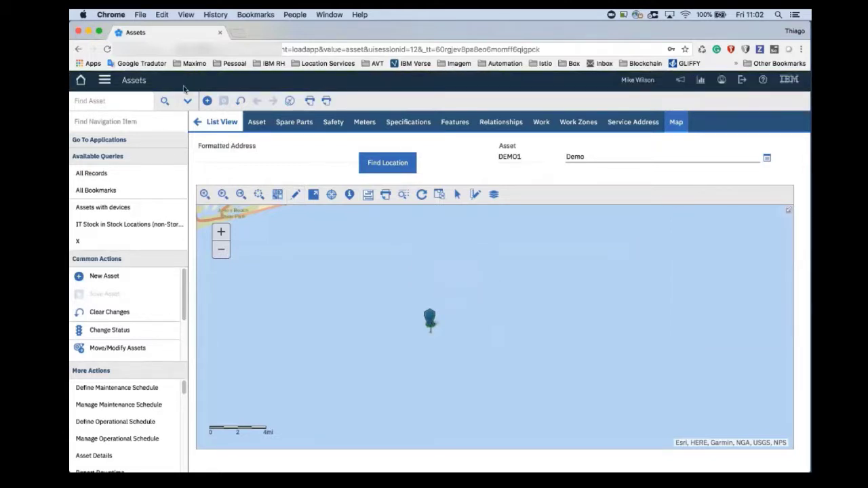
- Switch to Map Manager, list all map records and open map 9999
click(104, 80)
click(224, 108)
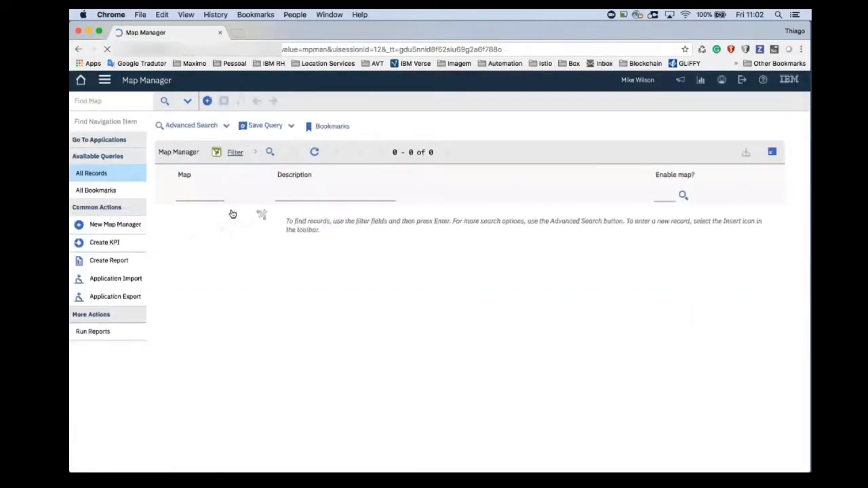
key(Return)
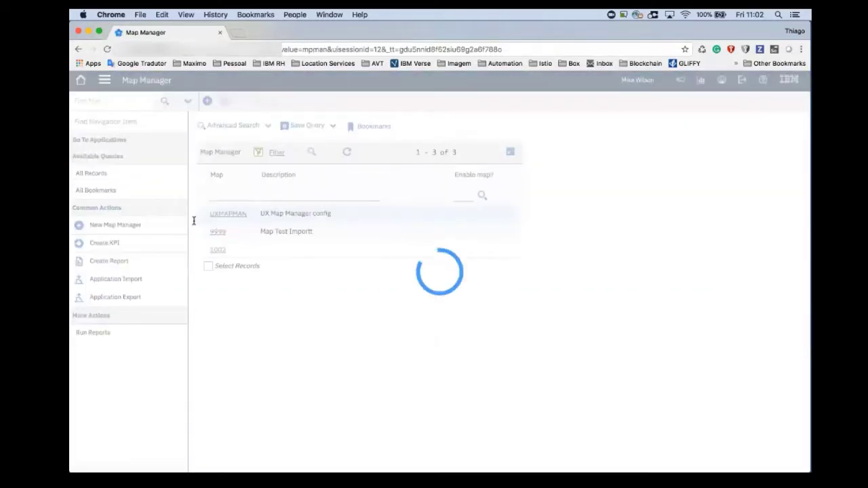
click(218, 231)
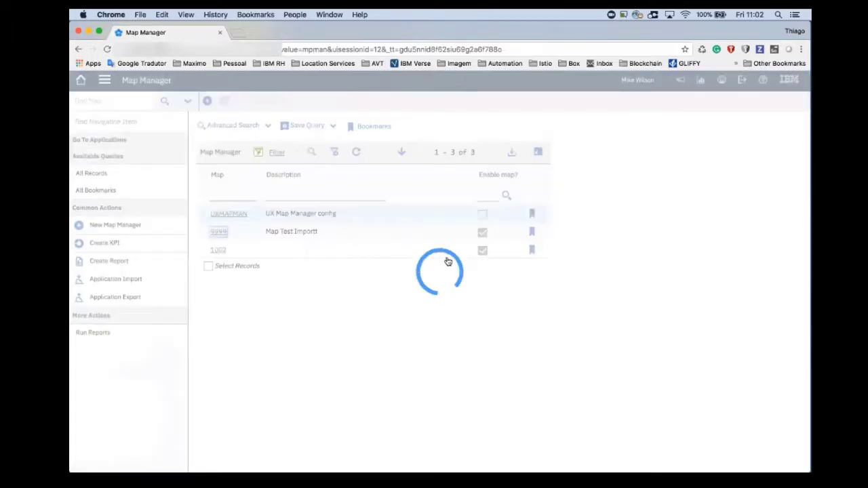
- Set the Edit Sigoption of the SyncLayer service's Point layer to NOTEDITTOOL
scroll(371, 306, down, 5)
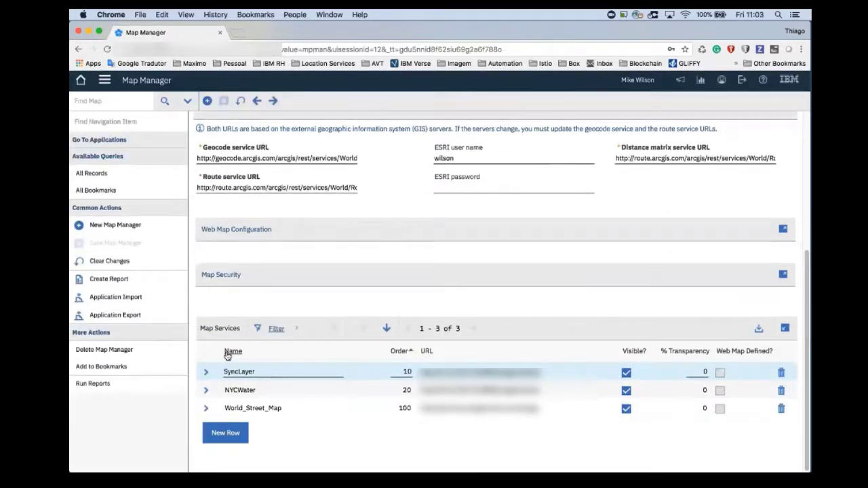
click(207, 373)
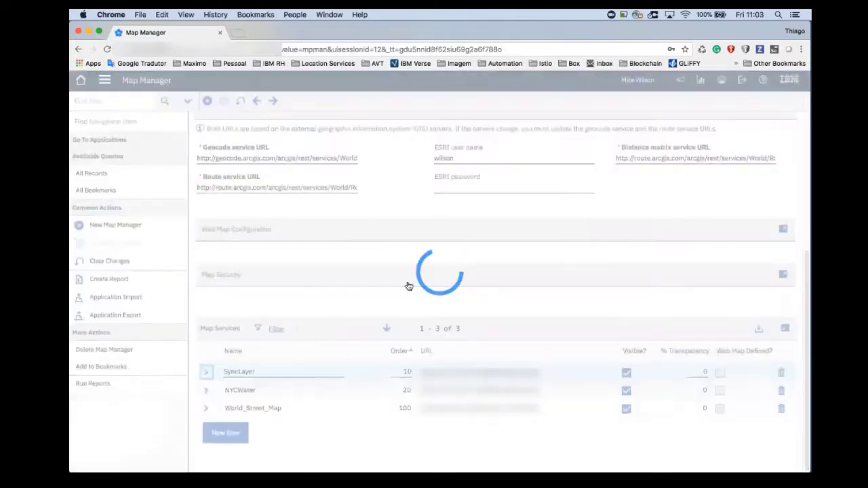
scroll(378, 271, down, 3)
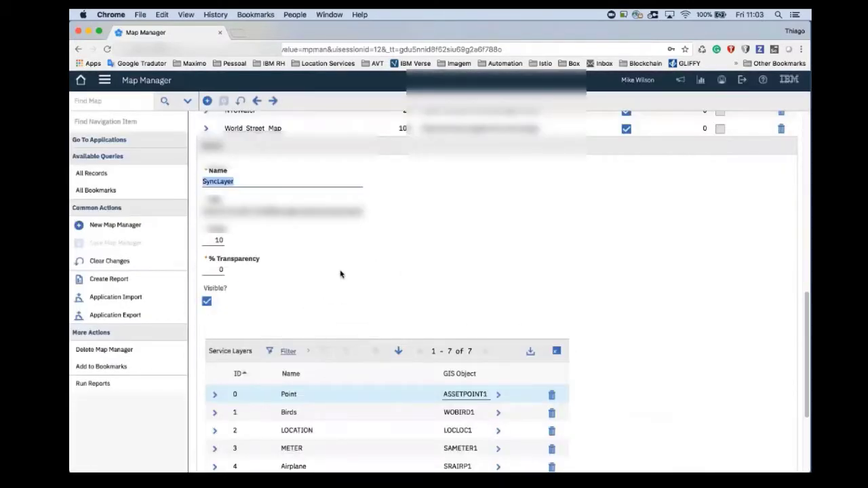
scroll(341, 274, down, 4)
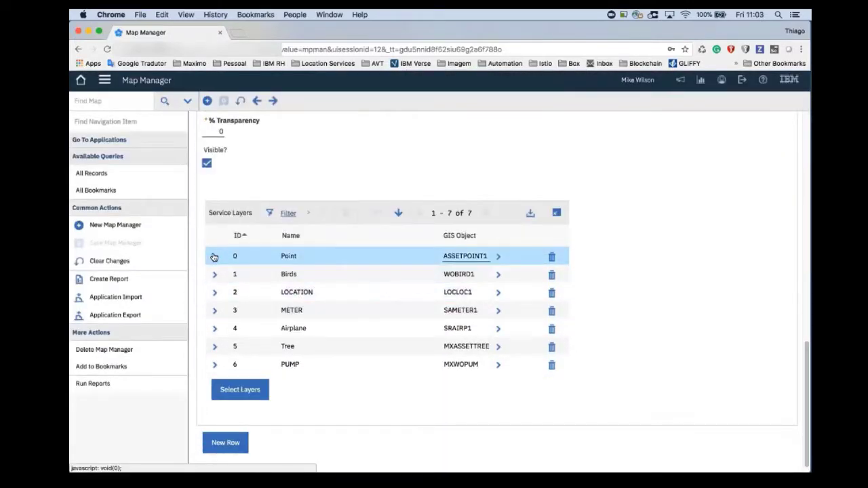
click(214, 256)
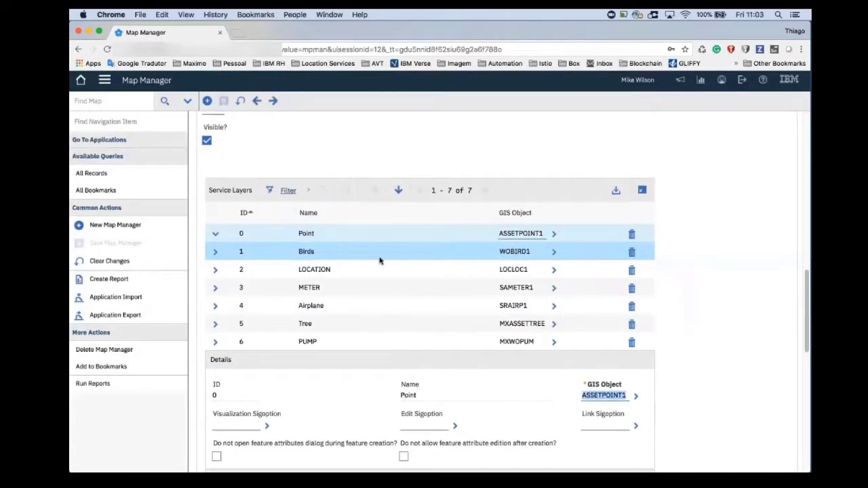
scroll(517, 233, down, 3)
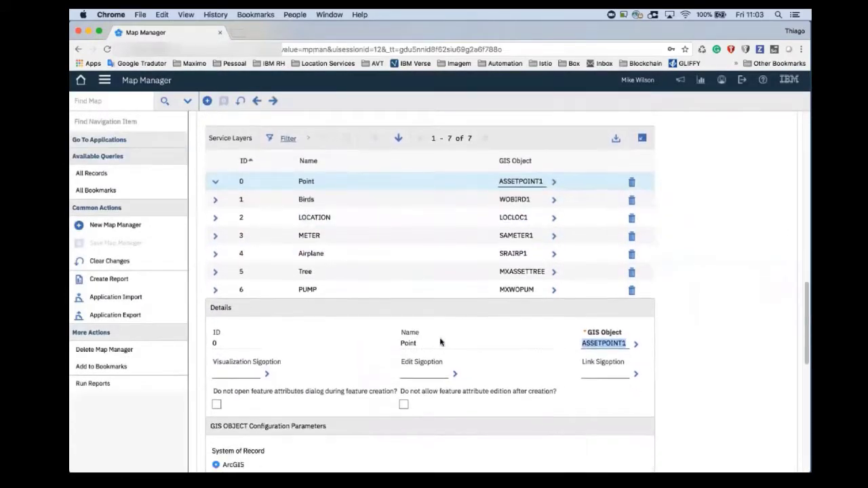
click(402, 349)
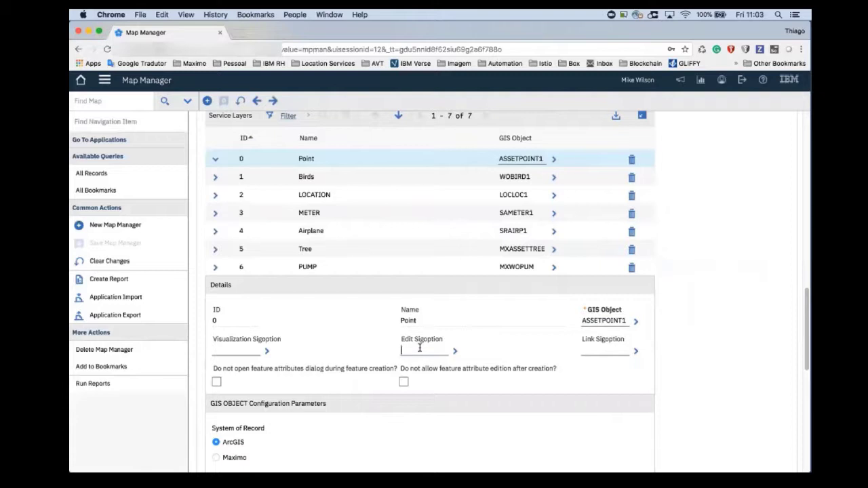
text(notedit)
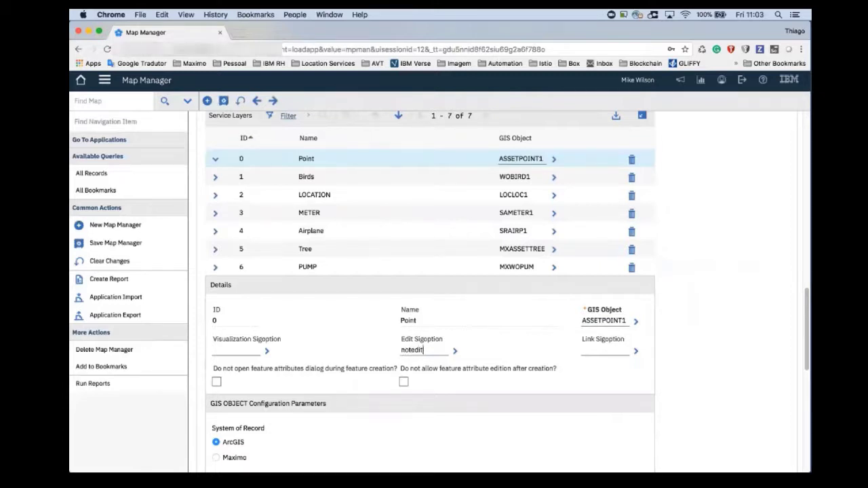
key(Tab)
- Set the Tree layer's Edit Sigoption to EDITTOOL and save the map record
click(216, 253)
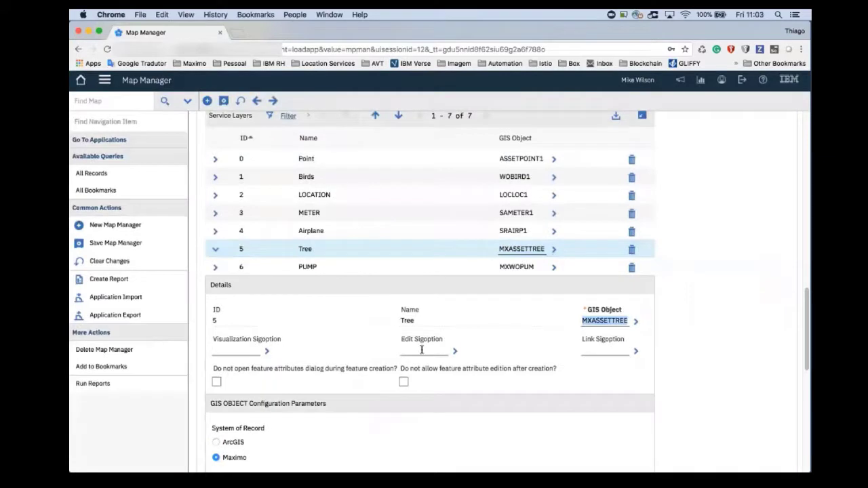
click(421, 350)
text(EDIT)
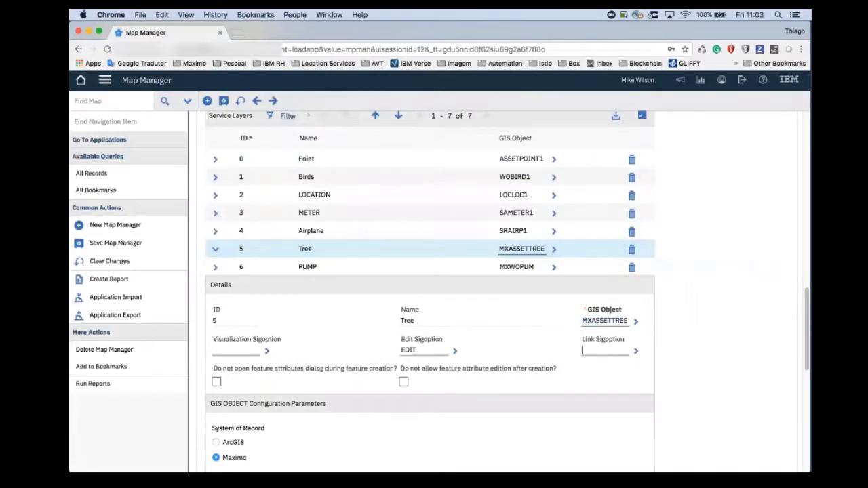
text(TOOL)
key(Tab)
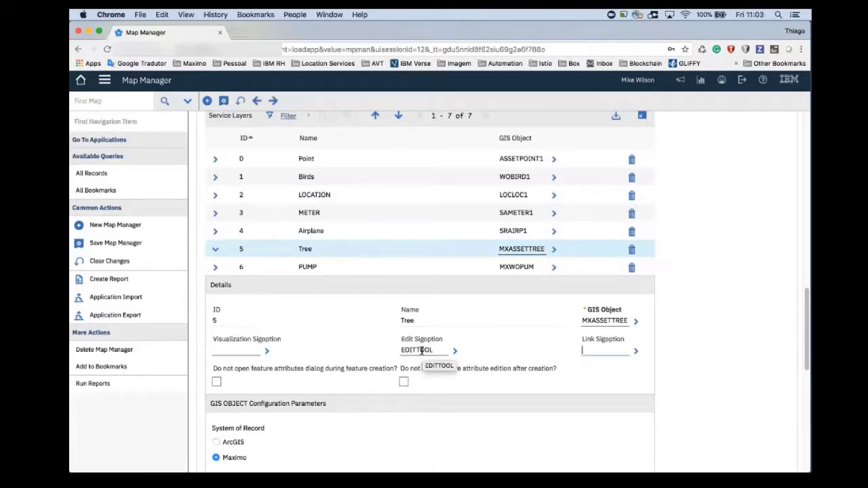
click(223, 101)
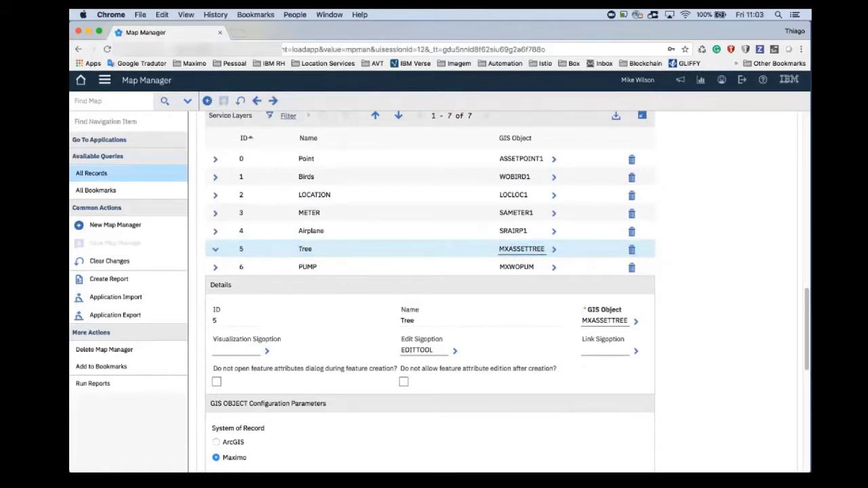
- Switch to the Assets application, create asset DEMO2 with the description Demo and save it
click(105, 80)
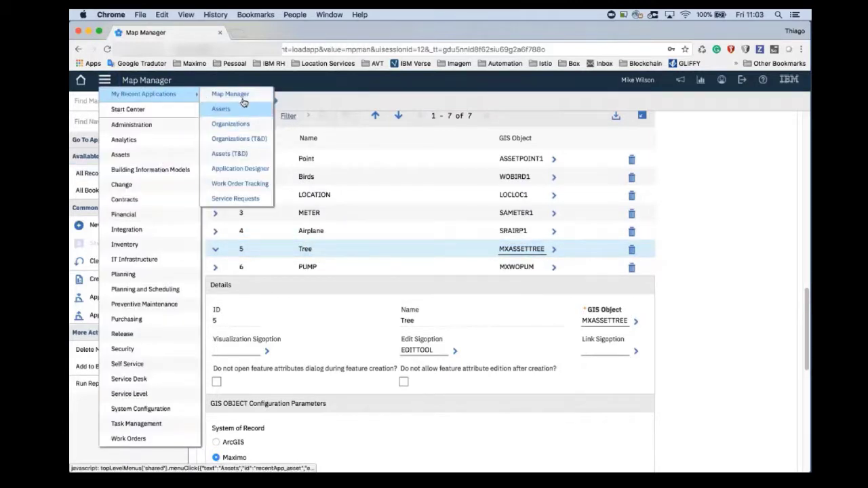
click(222, 109)
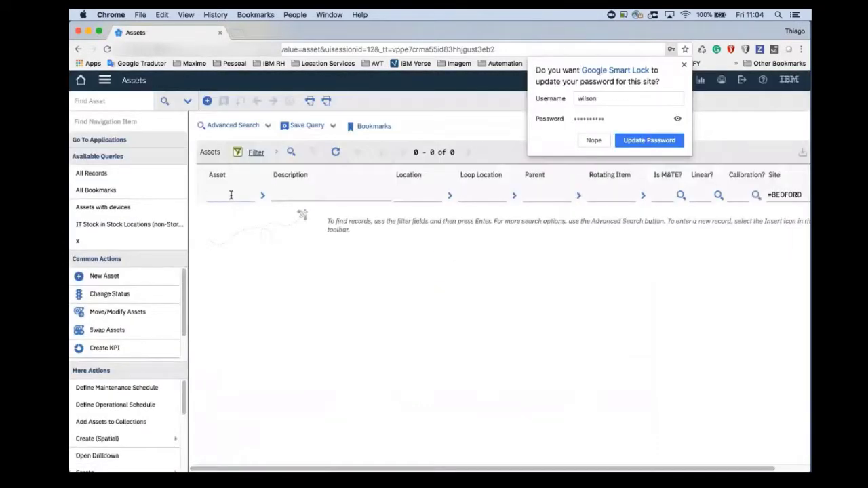
click(207, 101)
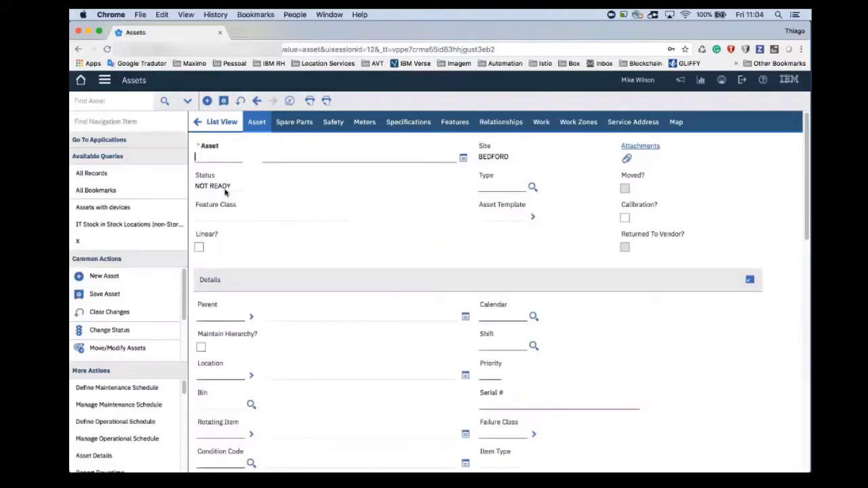
text(demo2)
key(Tab)
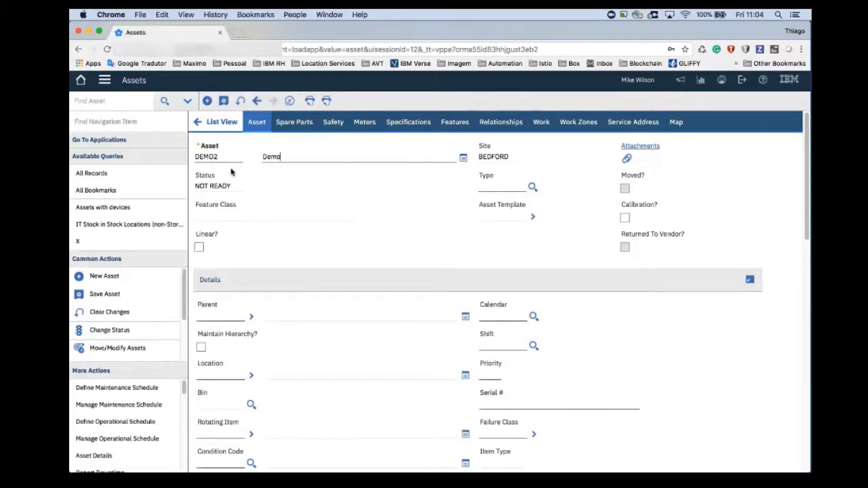
click(223, 101)
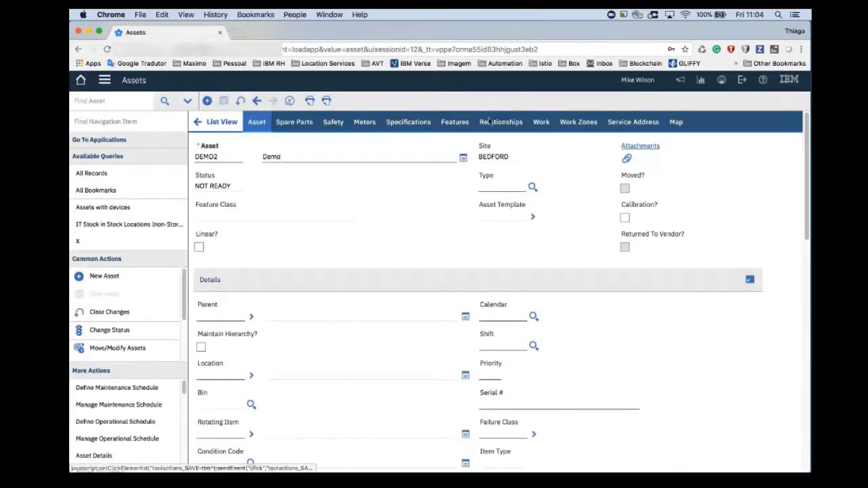
- Examine which feature templates the map's edit tool offers for asset DEMO2
click(678, 123)
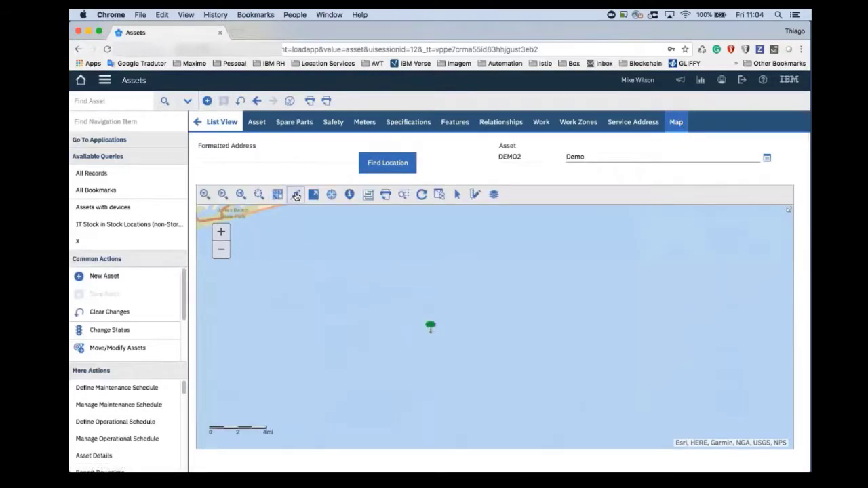
click(295, 195)
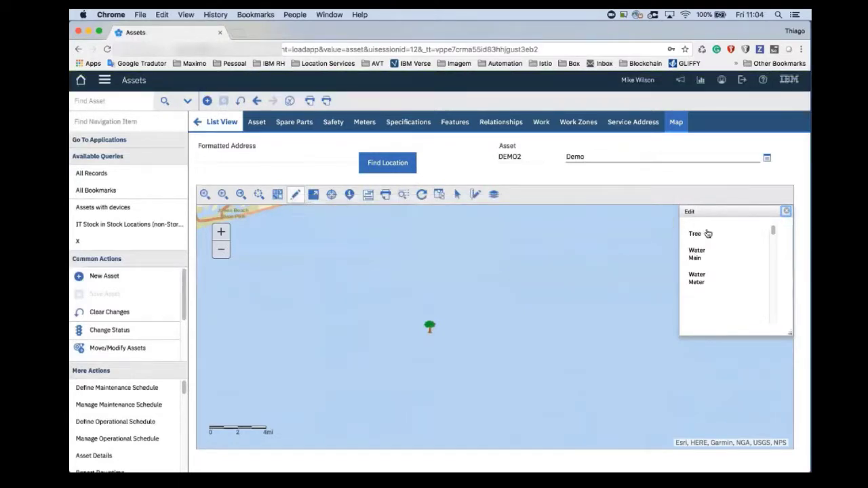
click(242, 195)
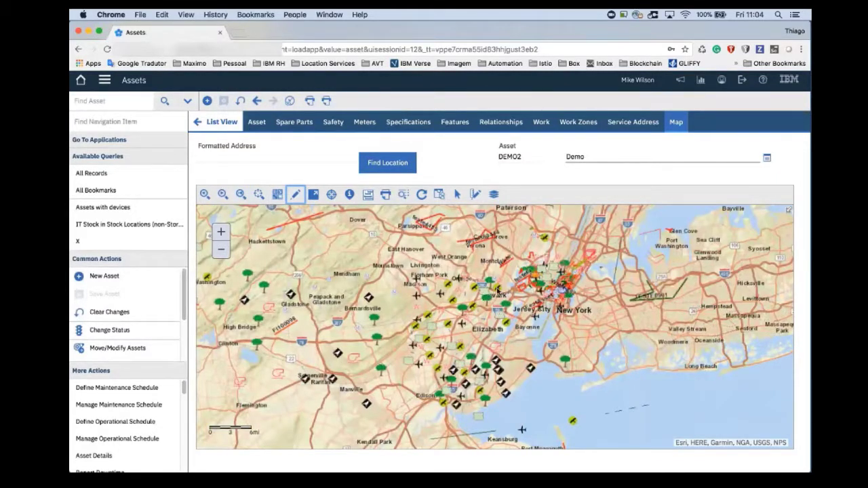
drag(696, 336, 345, 266)
click(296, 195)
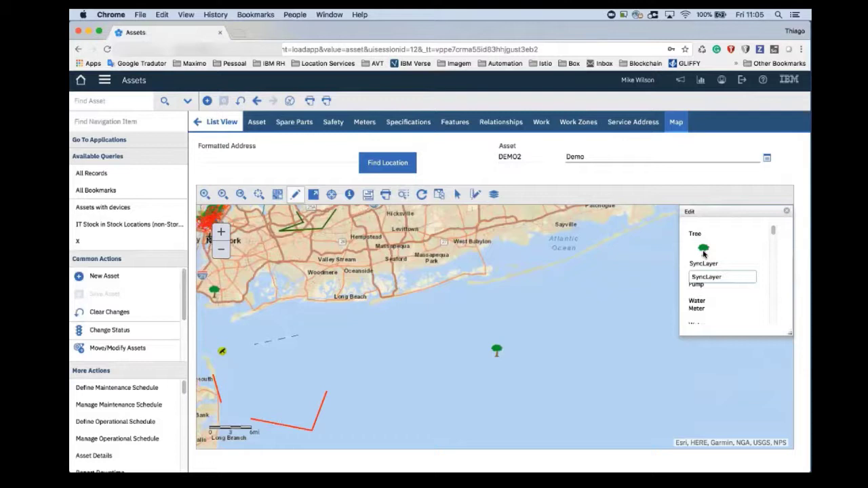
click(787, 213)
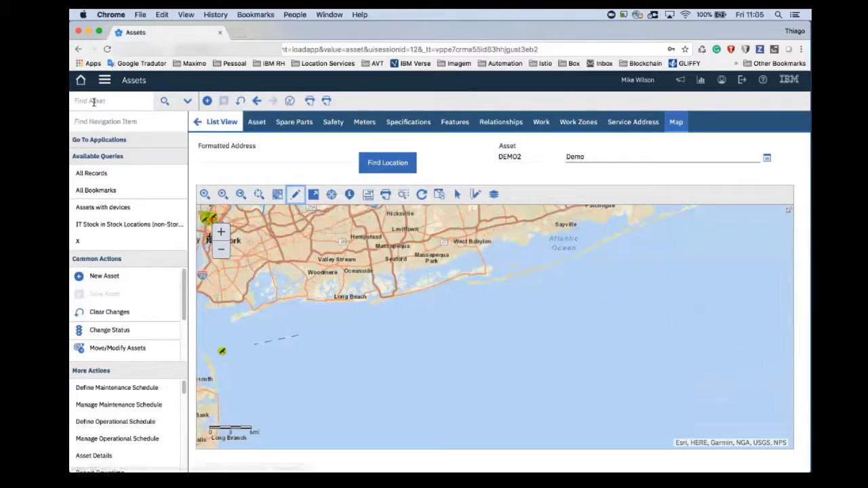
- Switch to the Map Manager application and open the map record 9999
click(106, 82)
mouse_move(116, 94)
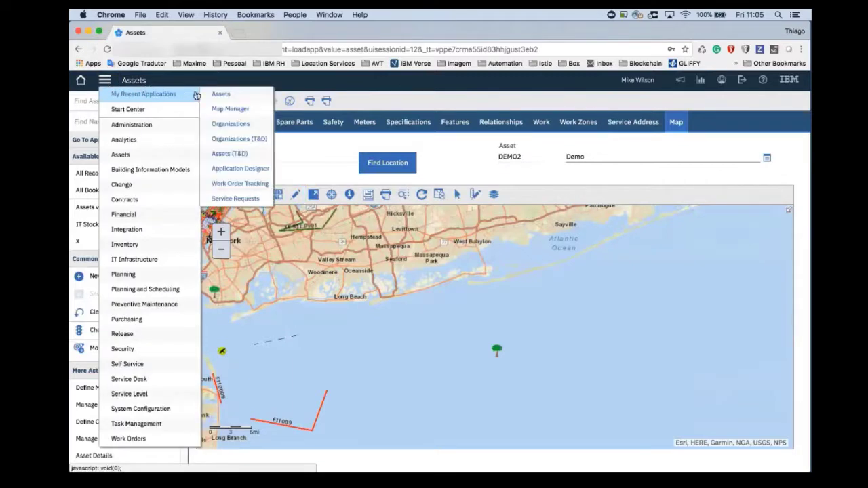
click(242, 109)
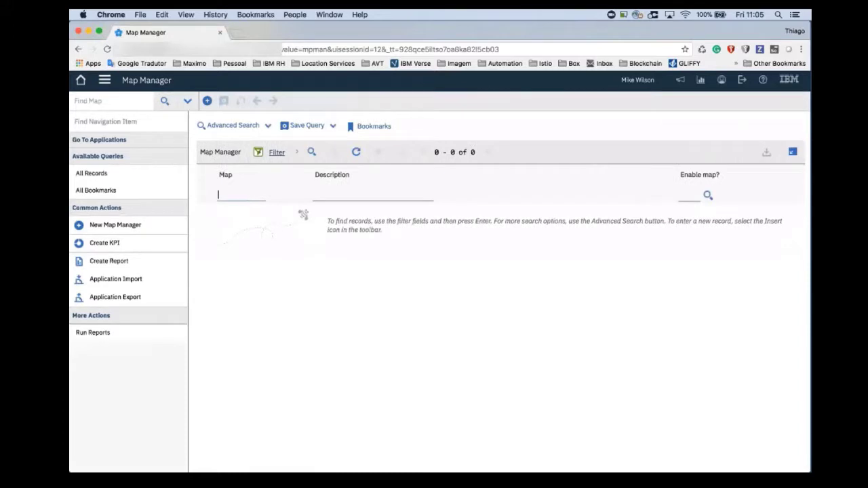
key(Return)
click(218, 231)
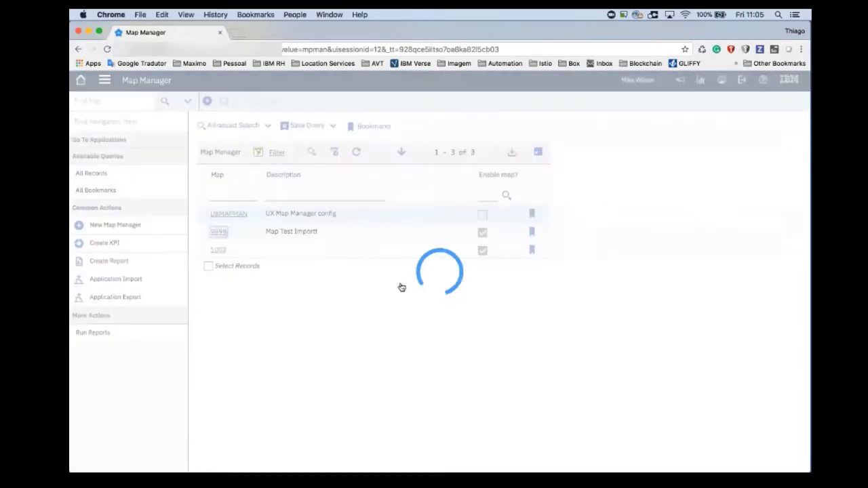
- Enable "Do not open feature attributes dialog during feature creation?" for the NYCWater service's Water Meter layer
scroll(425, 299, down, 4)
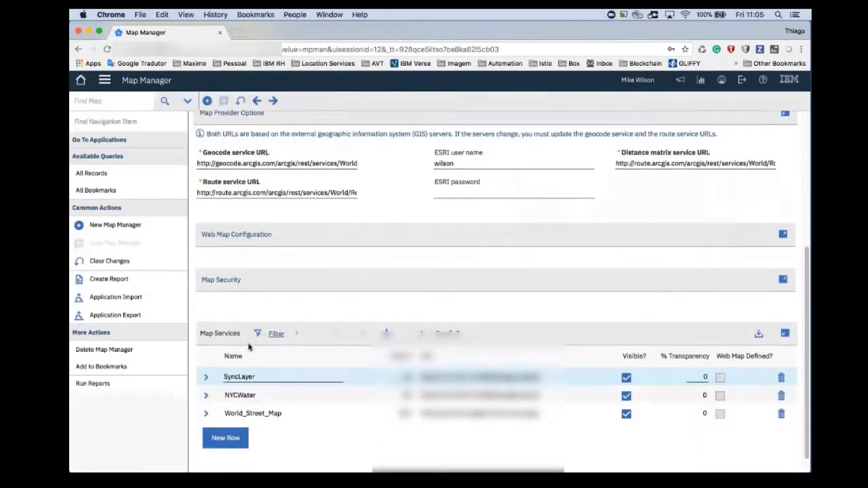
click(206, 392)
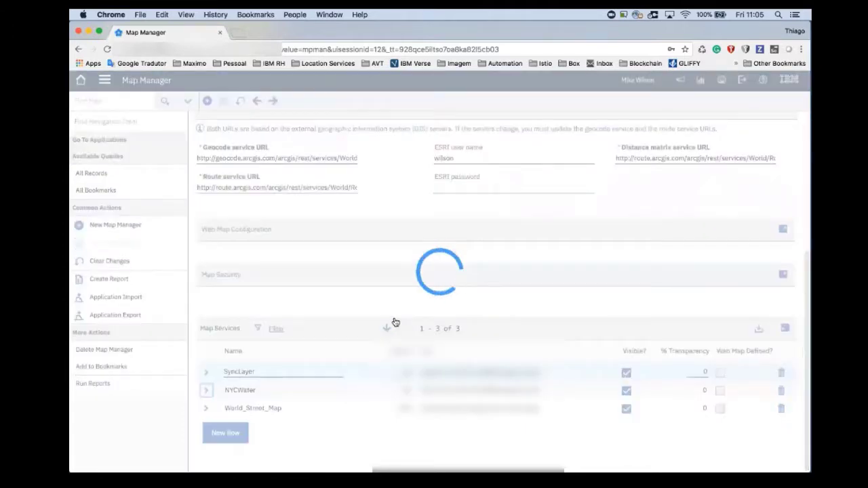
scroll(234, 313, down, 6)
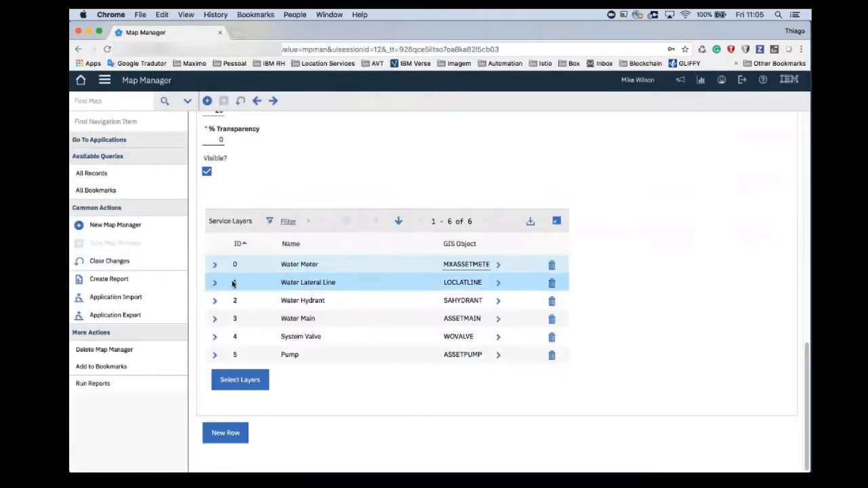
click(214, 266)
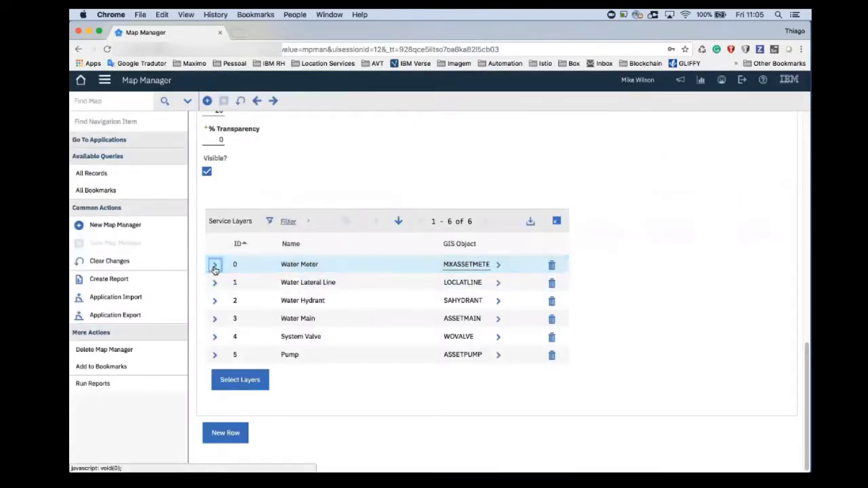
scroll(243, 304, down, 2)
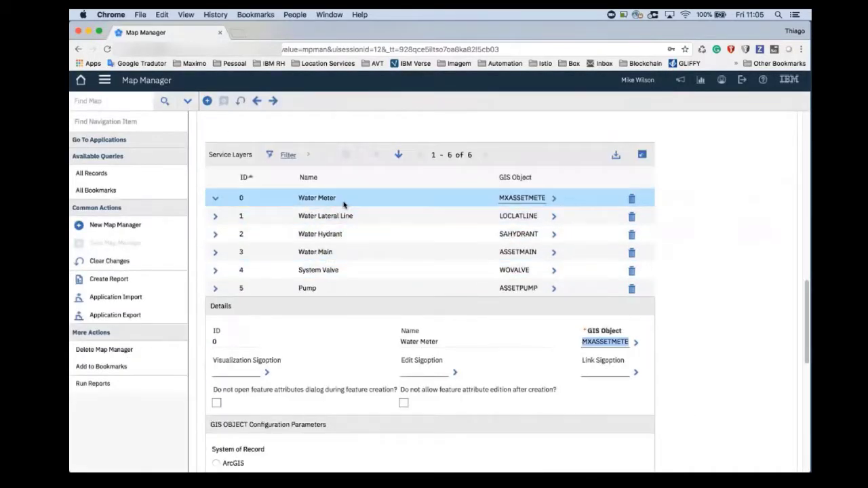
scroll(314, 310, down, 2)
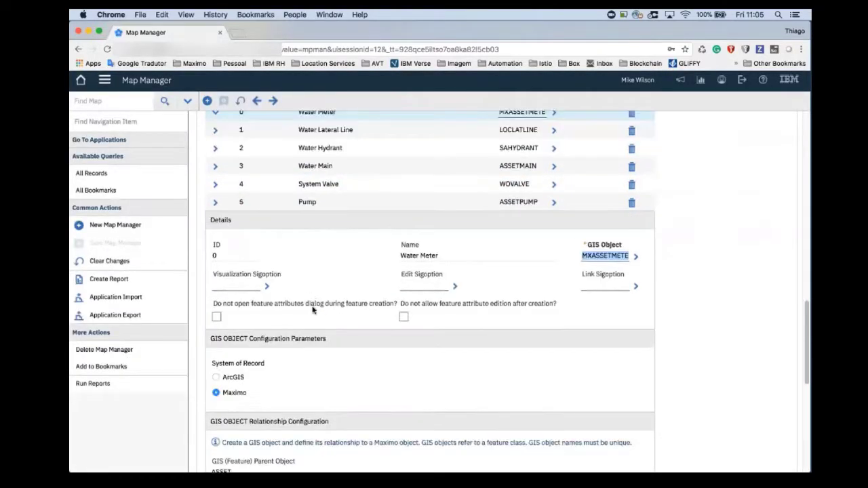
click(217, 318)
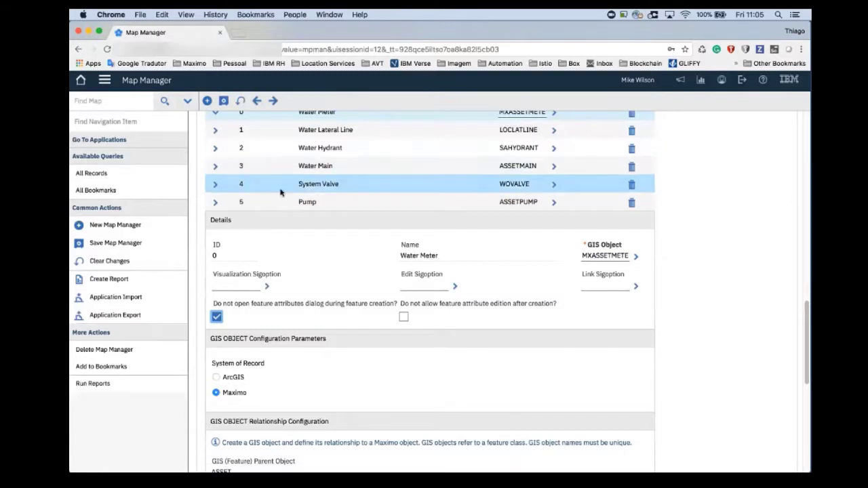
- Enable "Do not allow feature attribute edition after creation?" for the Pump layer and save the map record
click(216, 203)
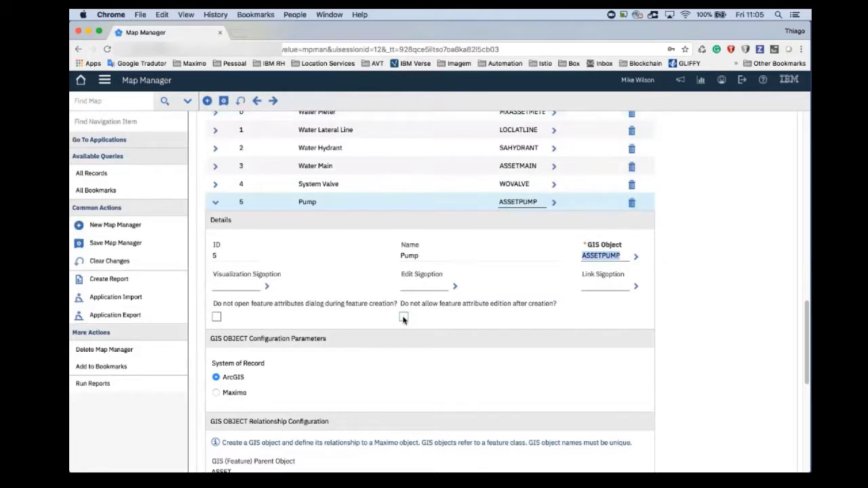
click(403, 317)
click(223, 101)
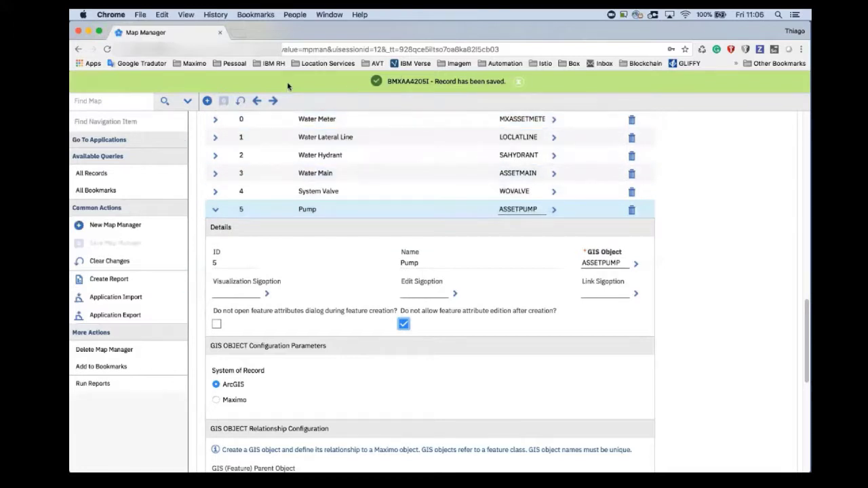
- Switch to the Assets application and try to save a new asset DEMO2 with the description teste
click(106, 80)
mouse_move(136, 94)
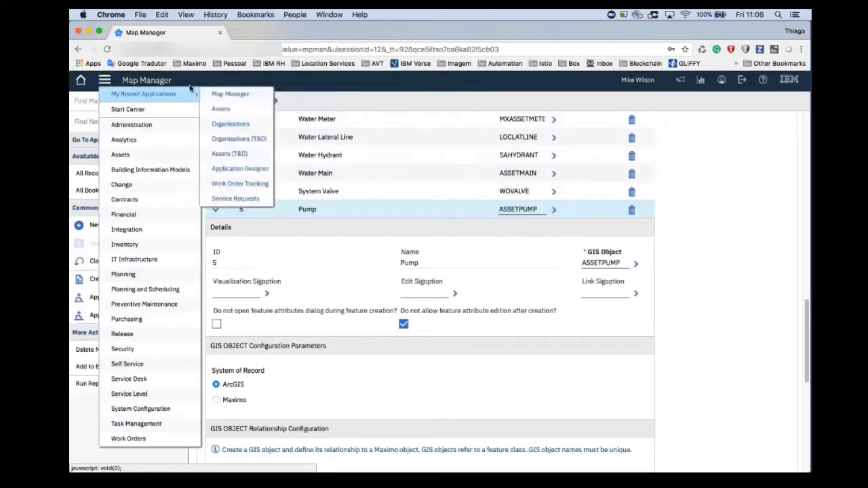
click(220, 109)
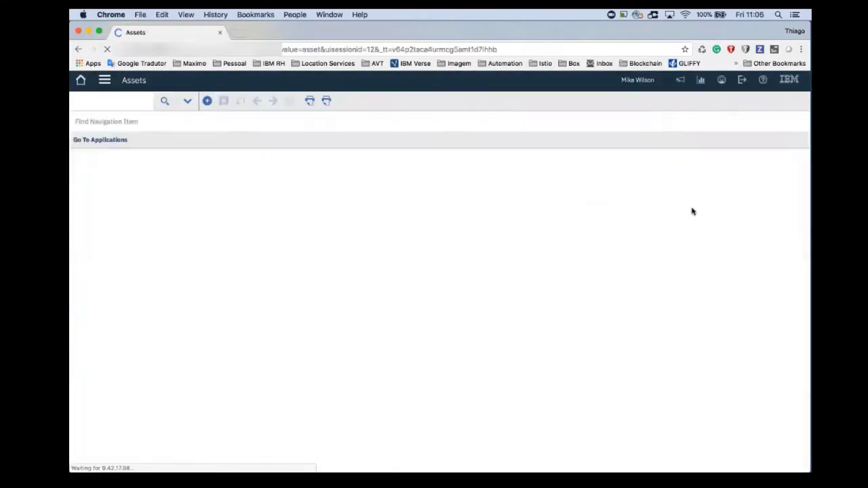
click(208, 101)
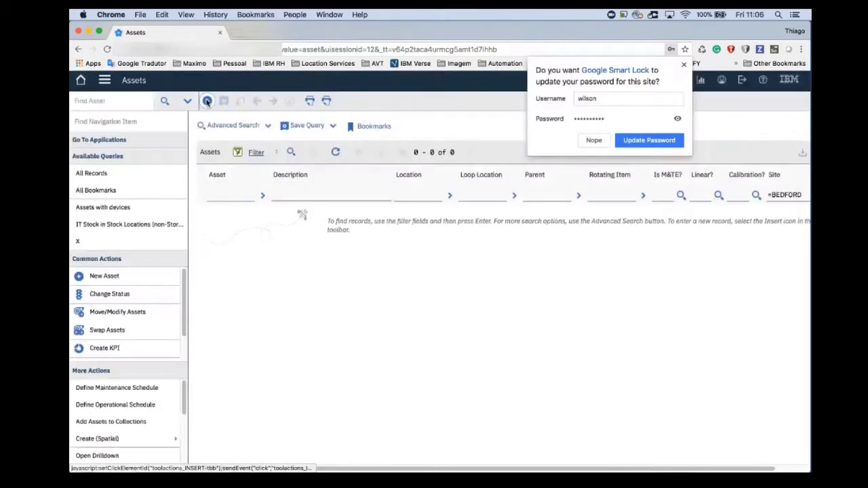
click(207, 101)
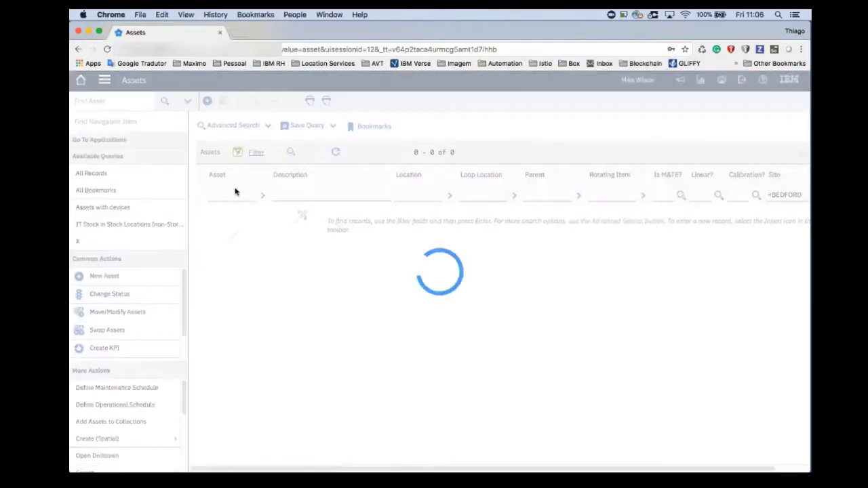
text(Demo2)
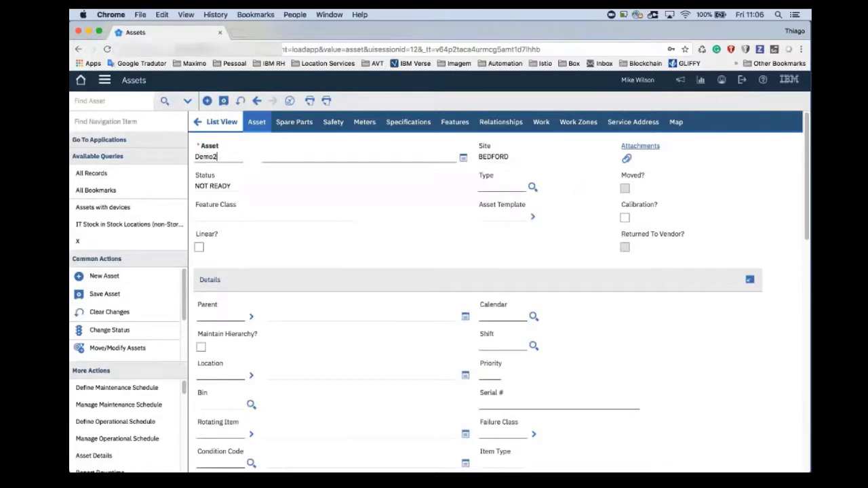
key(Tab)
text(teste)
click(223, 100)
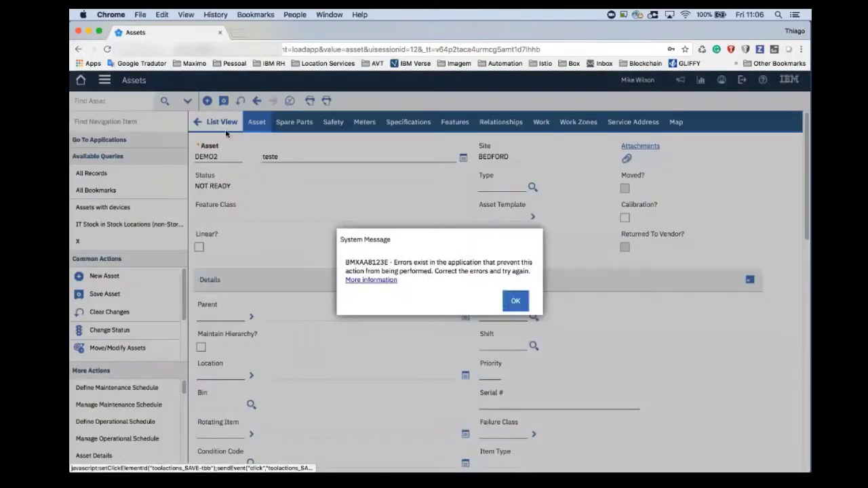
key(Return)
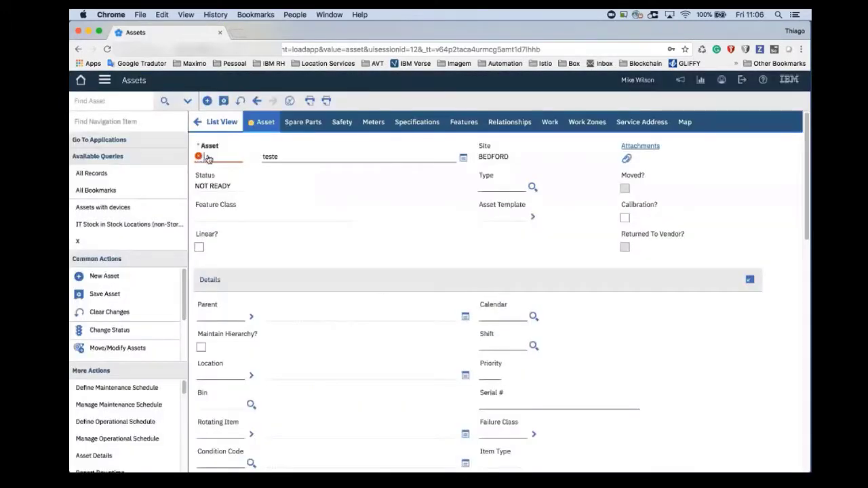
- Change the new asset's number to DEMO3 and save the record
click(208, 158)
click(344, 268)
click(223, 100)
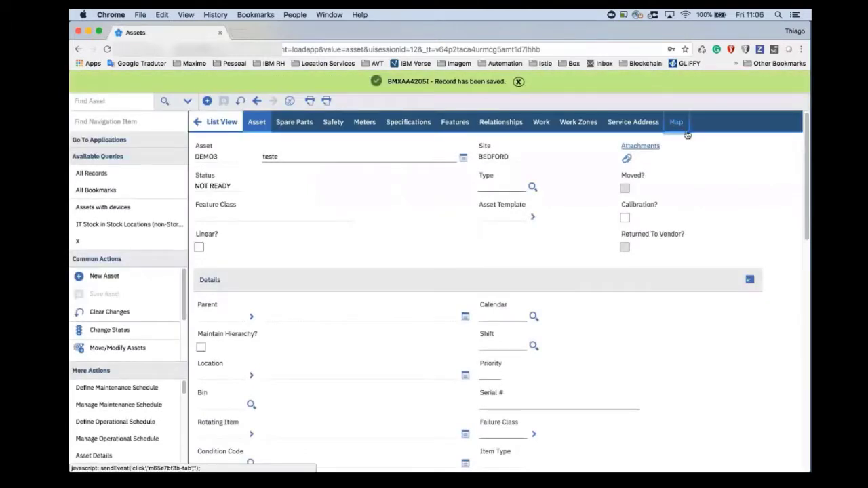
- Place a Water Meter feature for asset DEMO3 on the map, in the water northeast of the tree
click(678, 123)
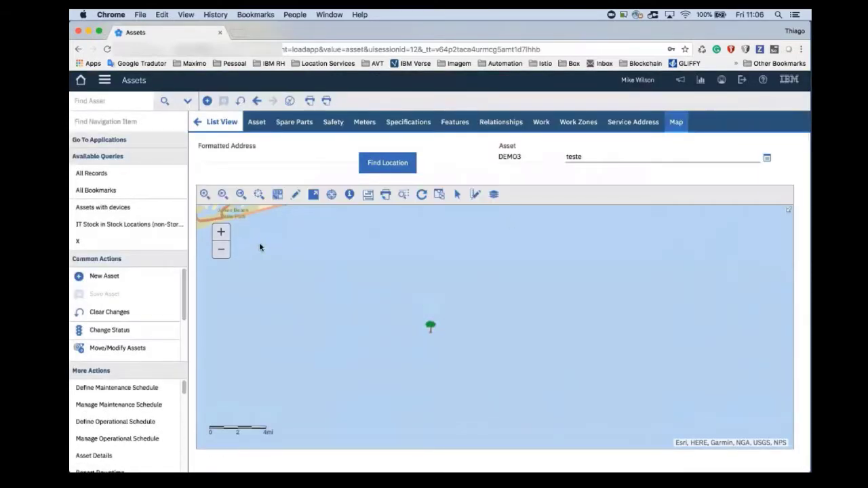
click(296, 195)
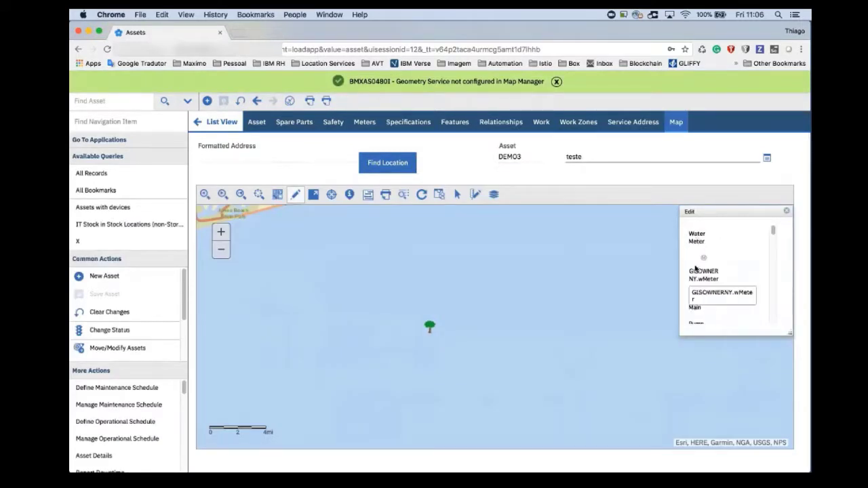
click(704, 263)
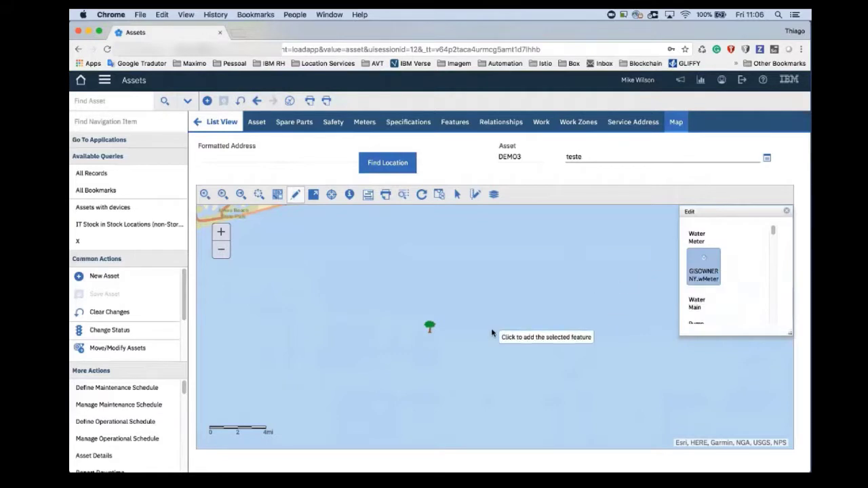
click(507, 309)
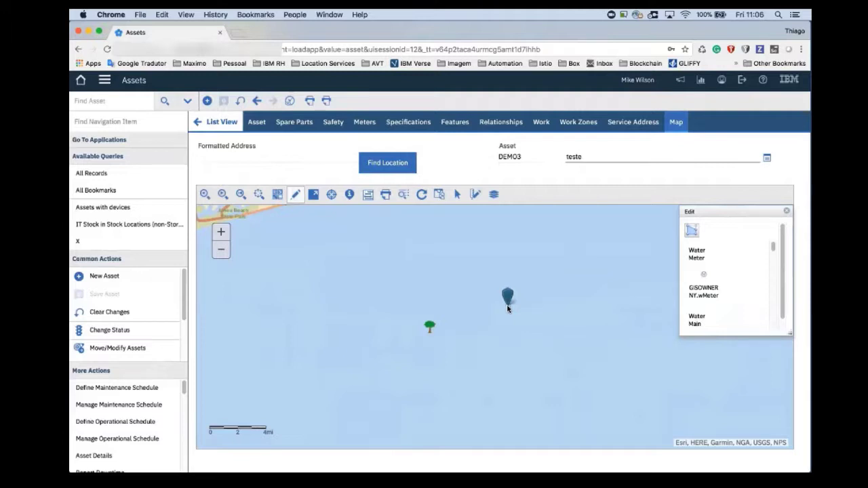
- Set the new water meter feature's Facility Identifier to FI10092 and save the feature changes
click(693, 232)
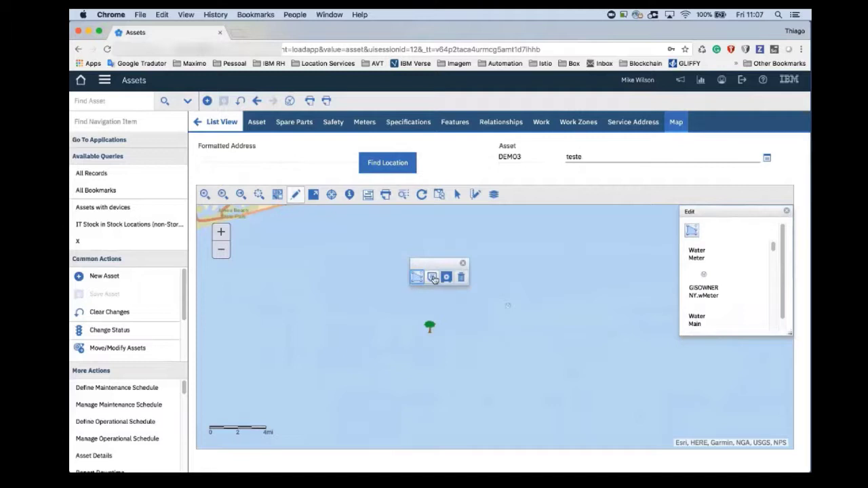
click(432, 279)
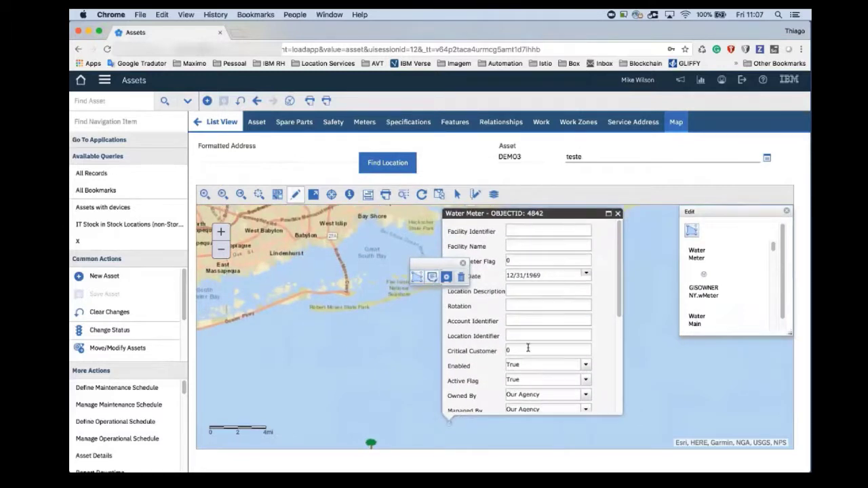
scroll(622, 251, down, 5)
scroll(622, 252, up, 5)
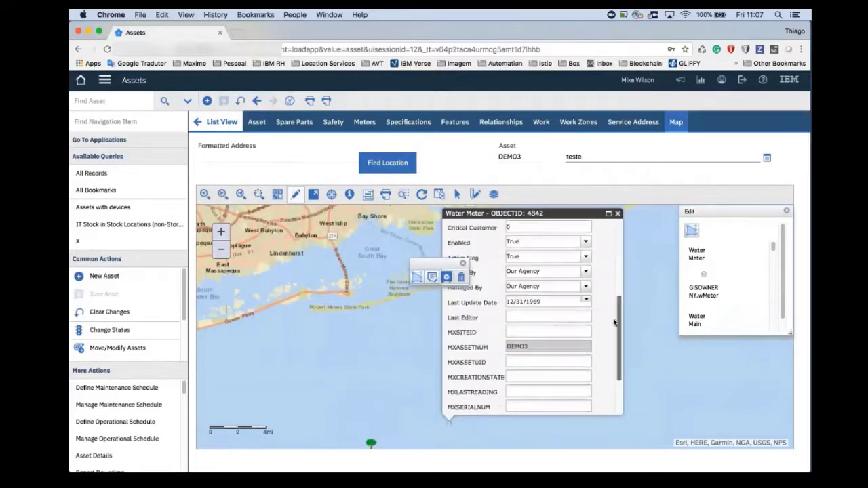
click(569, 227)
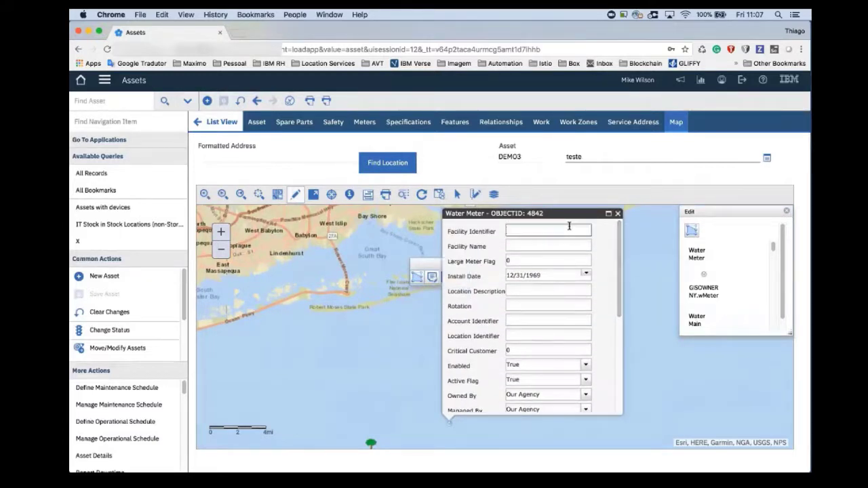
text(FI1009)
key(Tab)
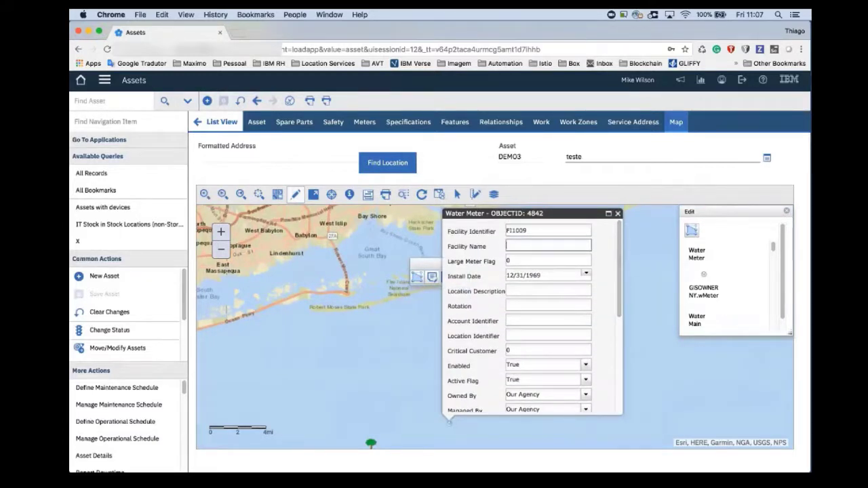
click(578, 228)
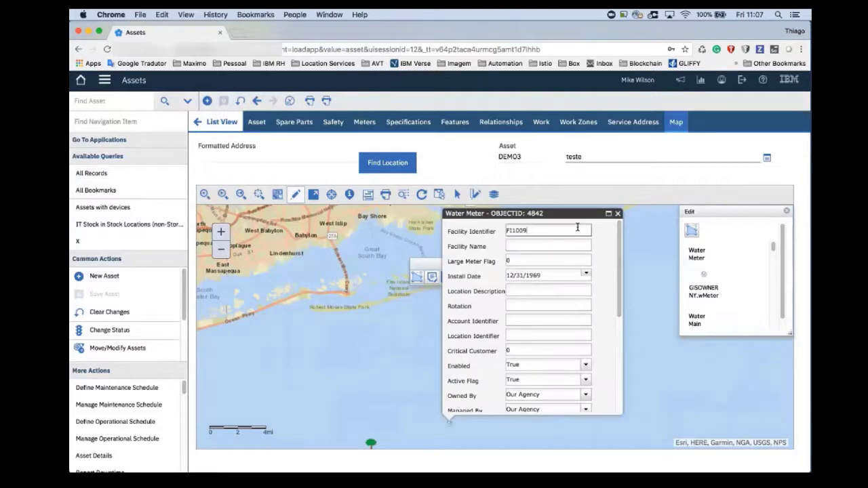
text(2)
click(617, 214)
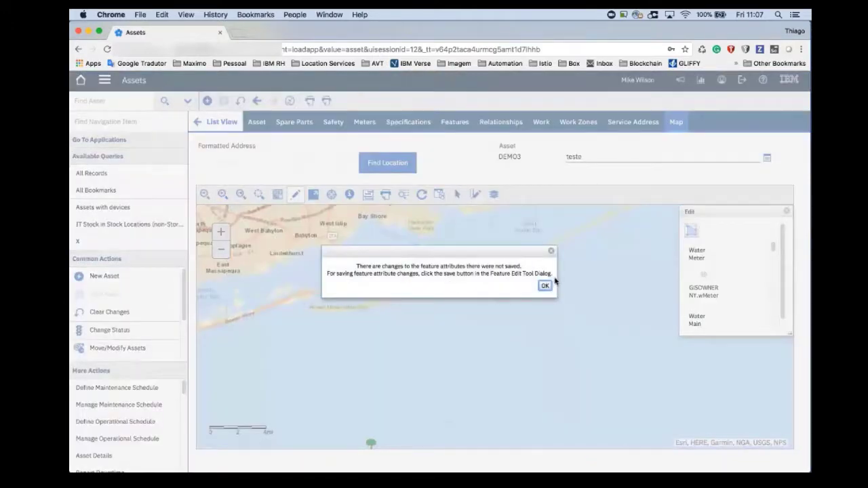
click(544, 285)
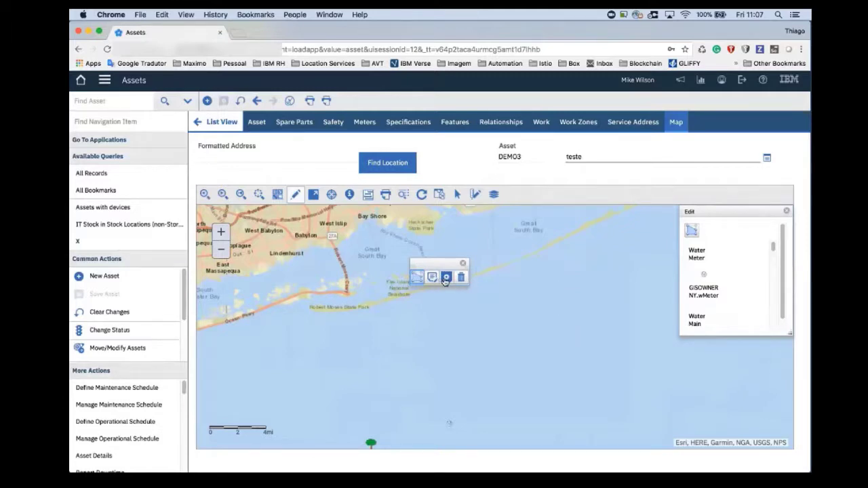
click(446, 278)
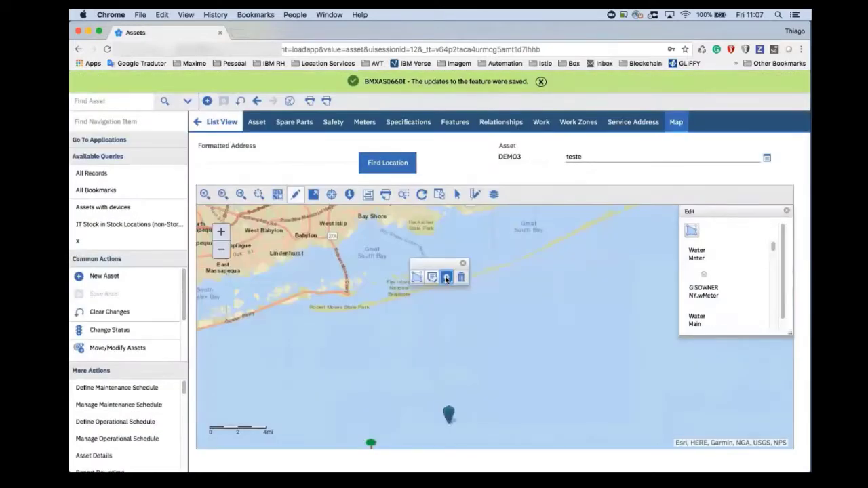
- Reopen the water meter feature's attributes to check the saved Facility Identifier
drag(452, 415, 466, 370)
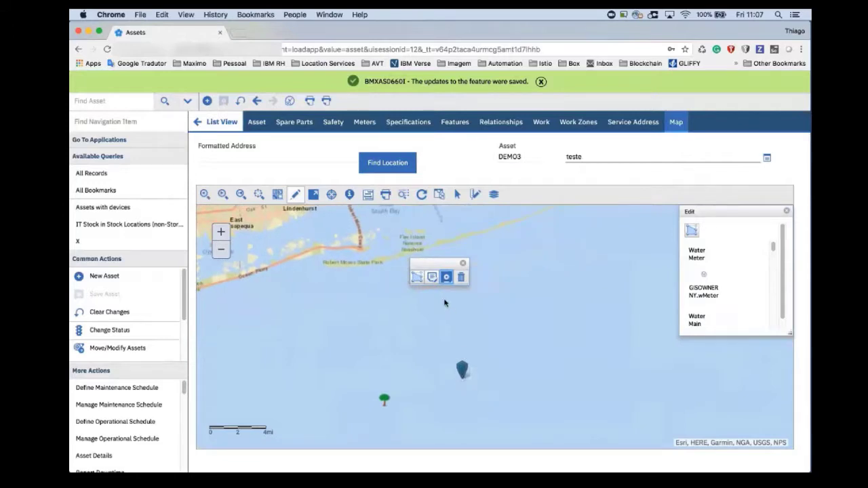
click(433, 279)
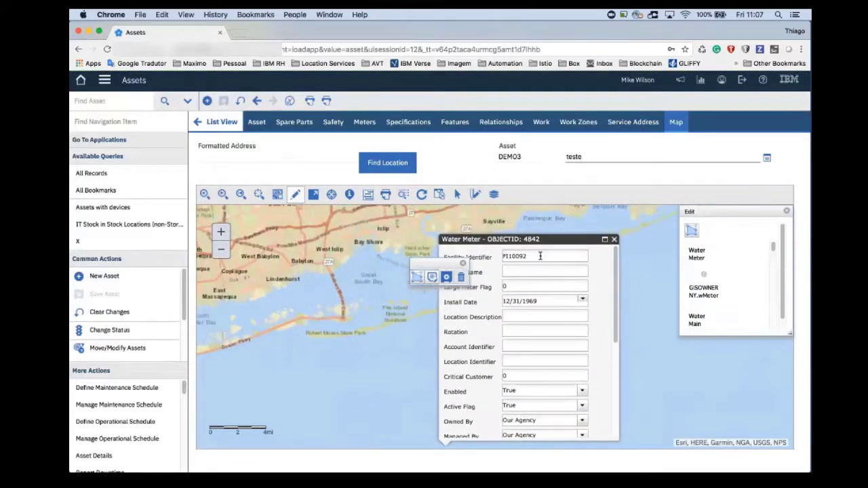
- Close the water meter's attributes, move the feature northeast on the map, and save its new position
click(615, 240)
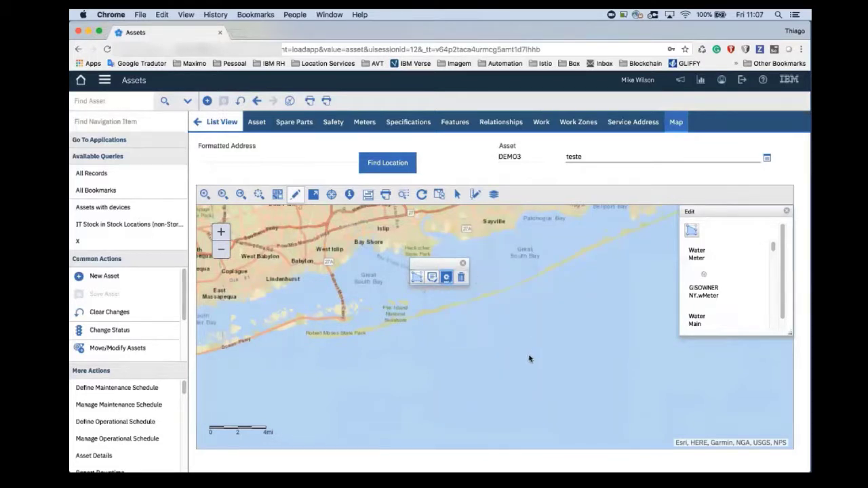
drag(529, 358, 535, 296)
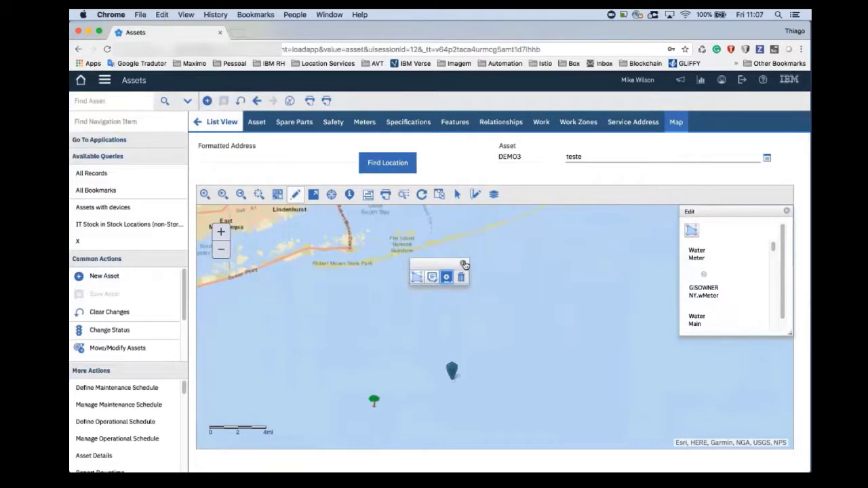
click(419, 279)
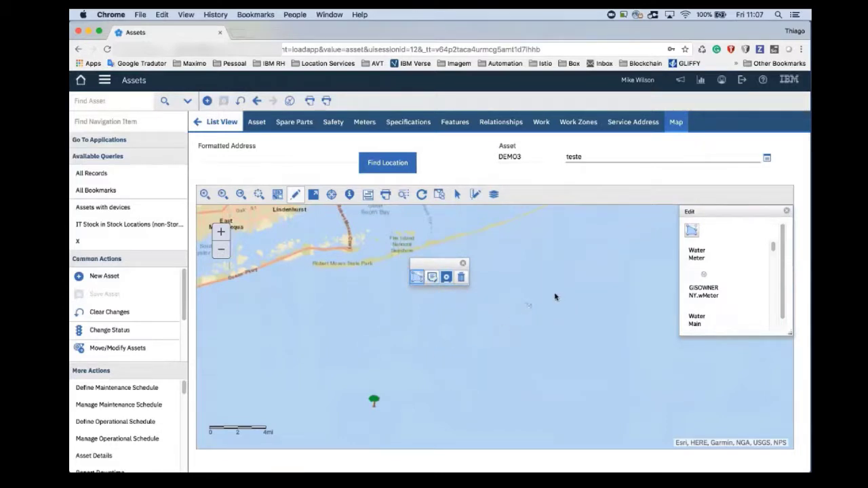
click(447, 278)
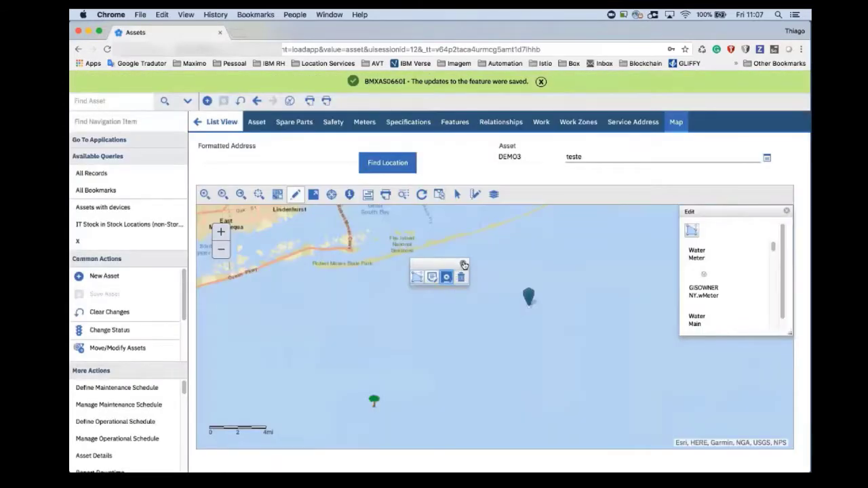
click(463, 263)
click(691, 230)
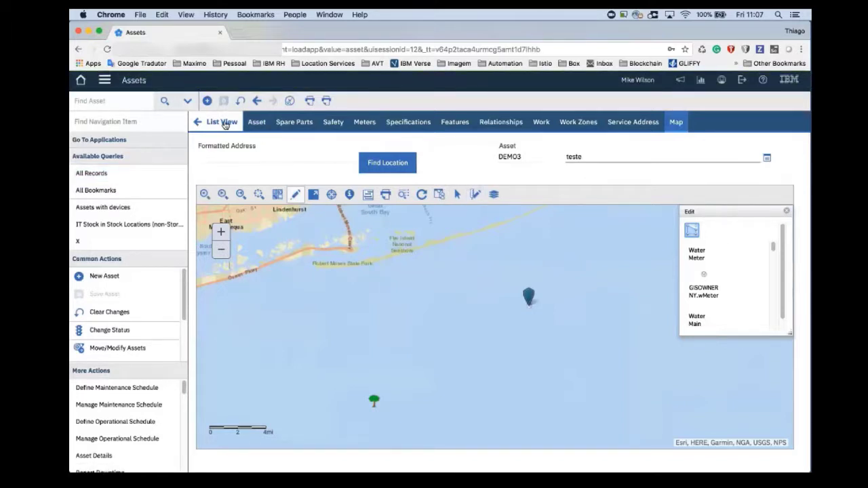
- Create a new asset numbered DEMO4 with the description "teste" and save the record
click(207, 101)
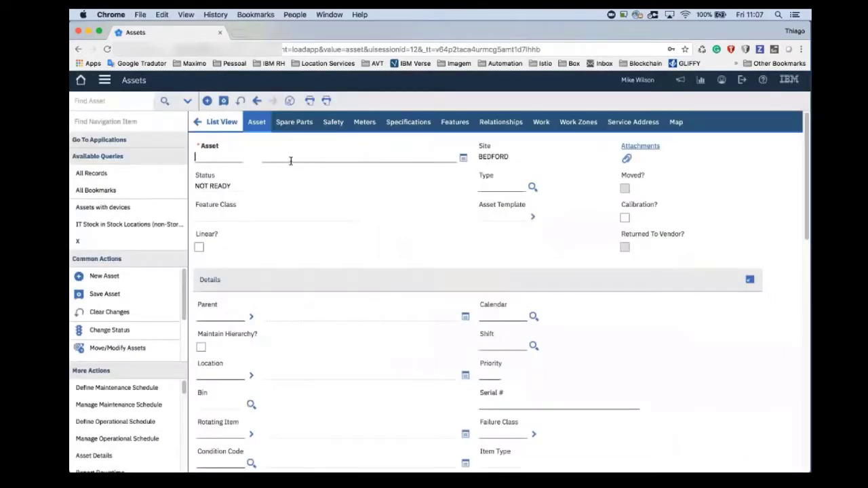
text(demo4)
key(Tab)
click(224, 100)
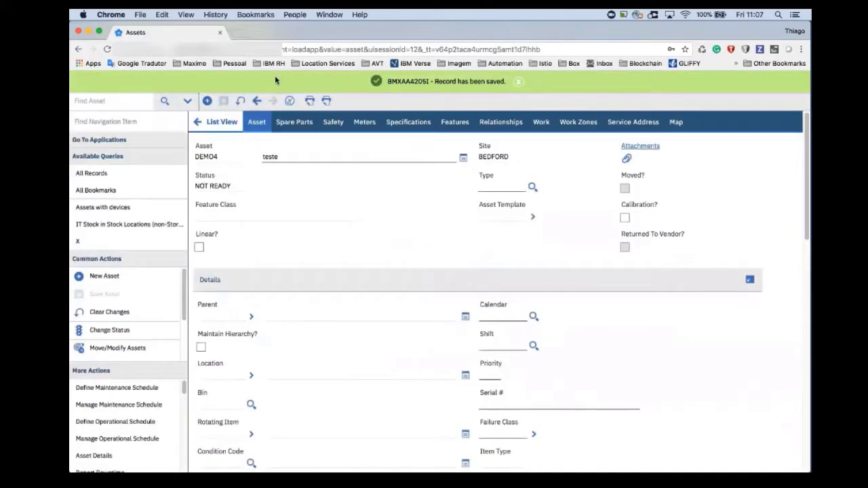
- Switch to the Map Manager application, list all maps, and open map 9999
click(104, 81)
mouse_move(145, 91)
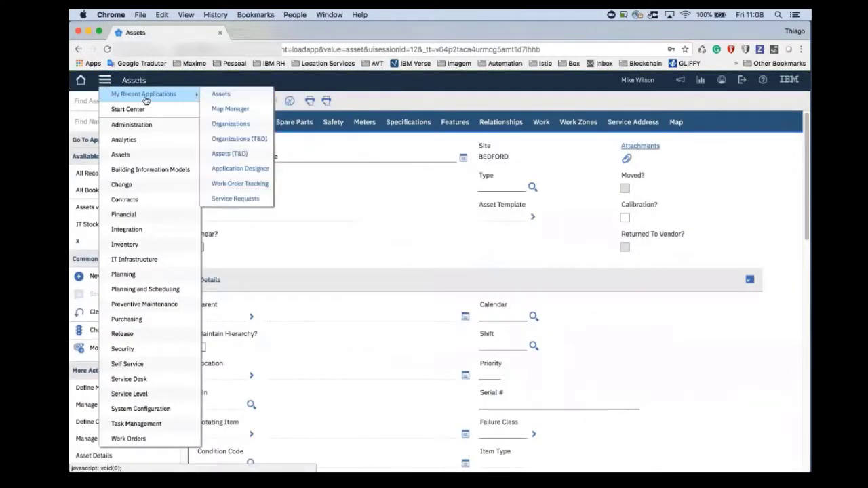
click(228, 111)
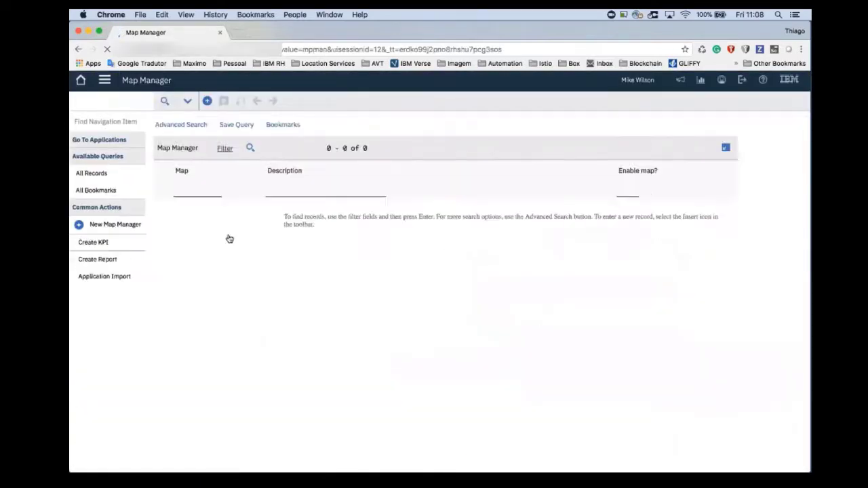
key(Return)
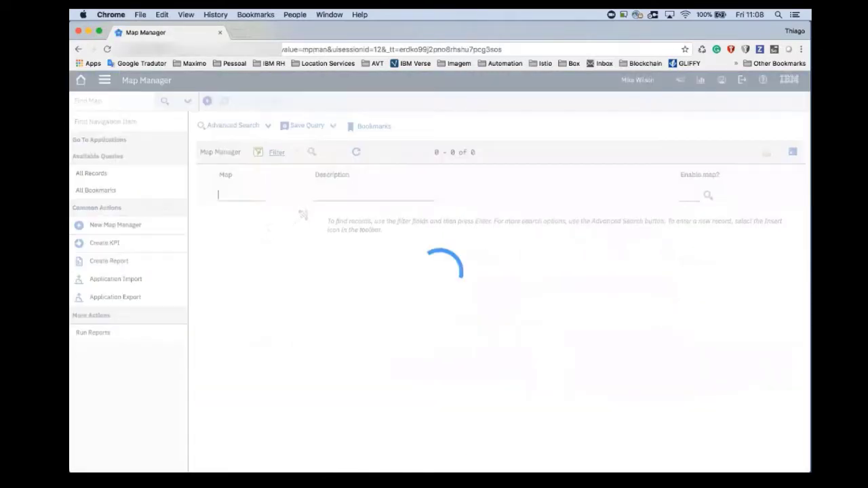
click(219, 232)
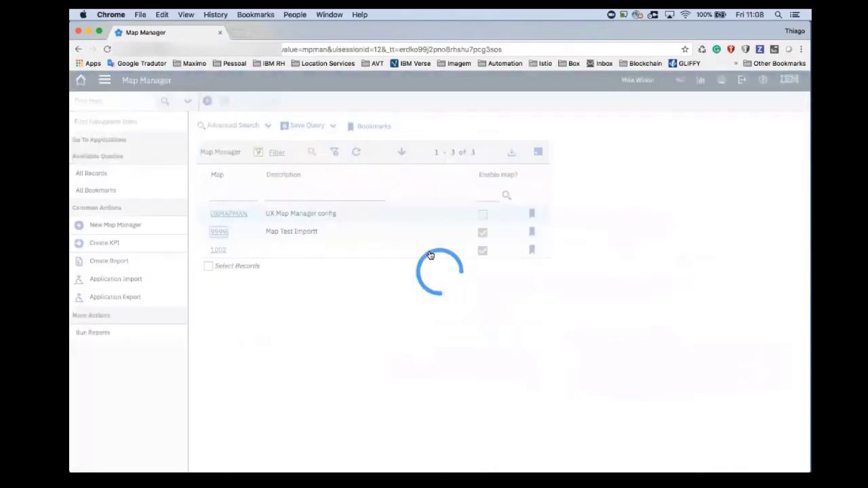
- Expand the NYCWater map service and examine the Pump layer's attribute dialog and attribute editing options
scroll(290, 320, down, 5)
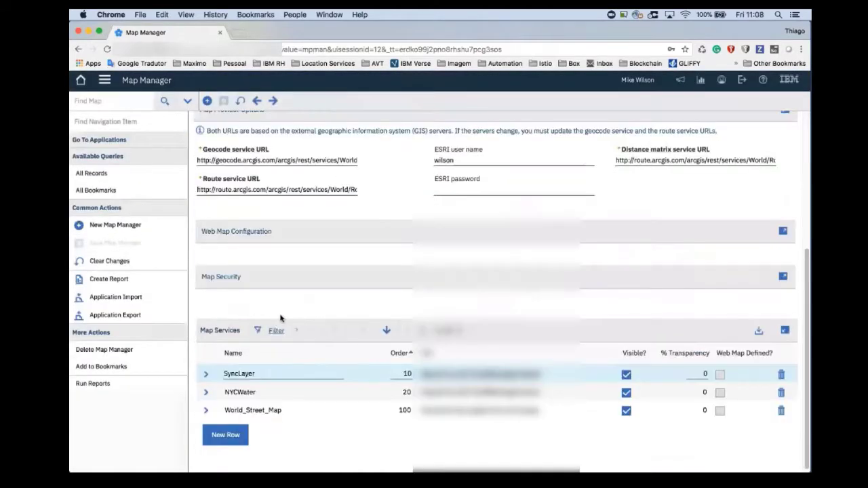
click(206, 390)
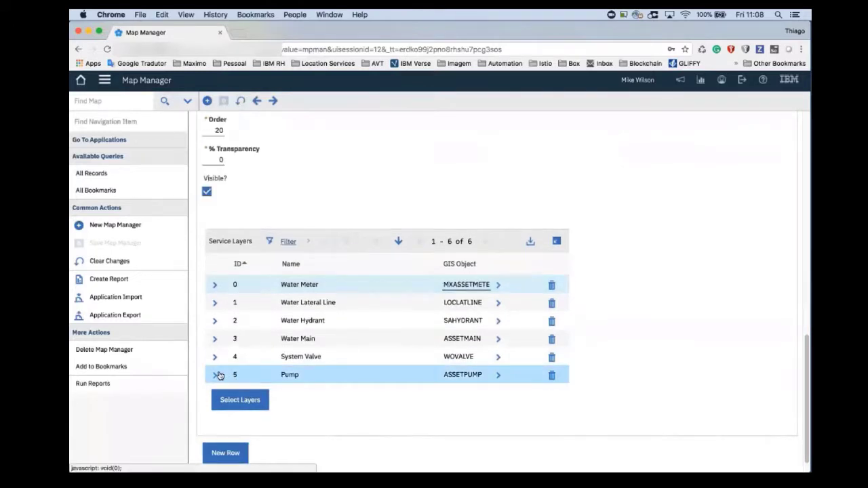
click(216, 375)
scroll(402, 289, down, 5)
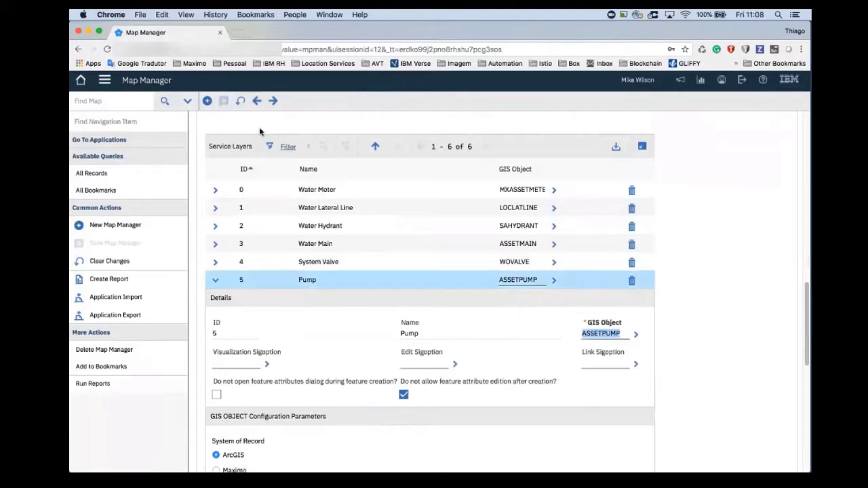
- Return to the Assets application, filter the asset list by "demo", and open asset DEMO4
click(106, 83)
mouse_move(109, 93)
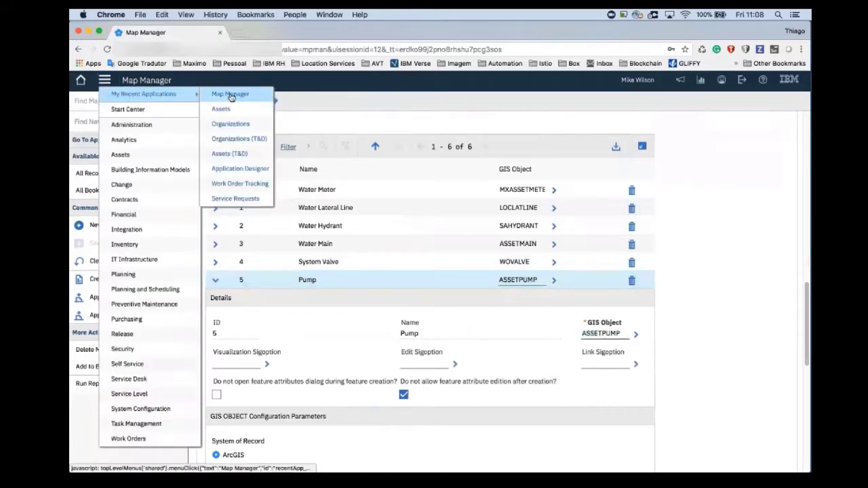
click(221, 113)
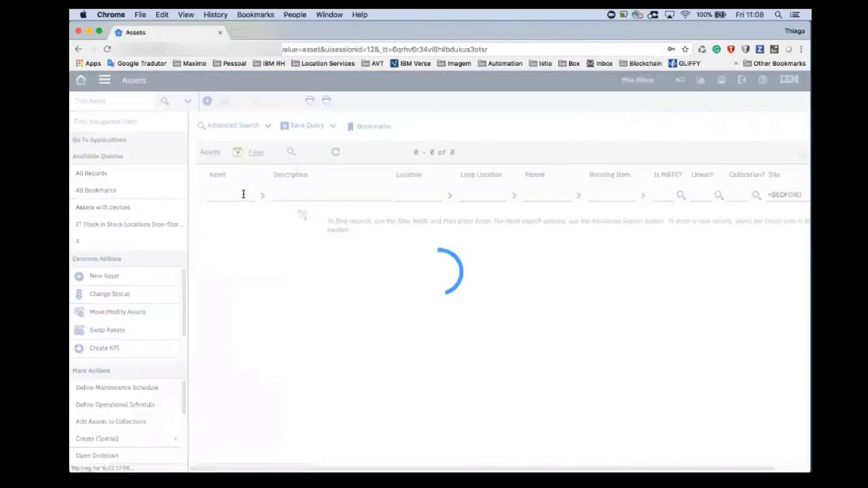
text(demo)
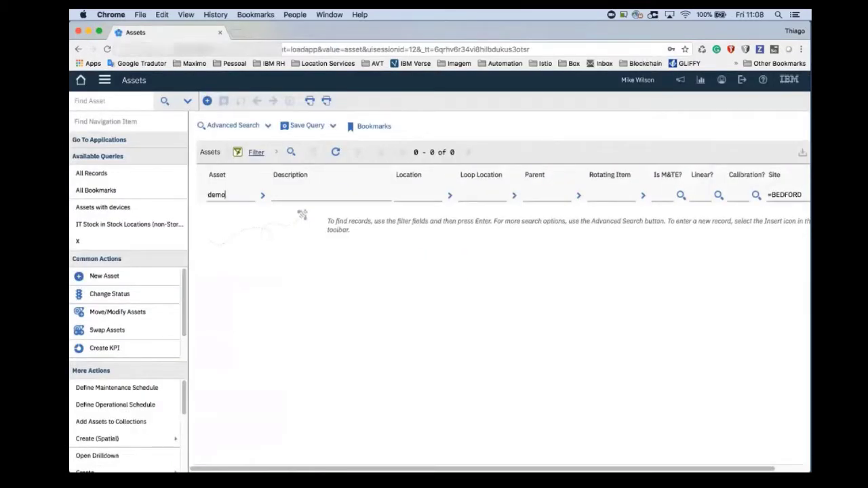
key(Return)
click(219, 270)
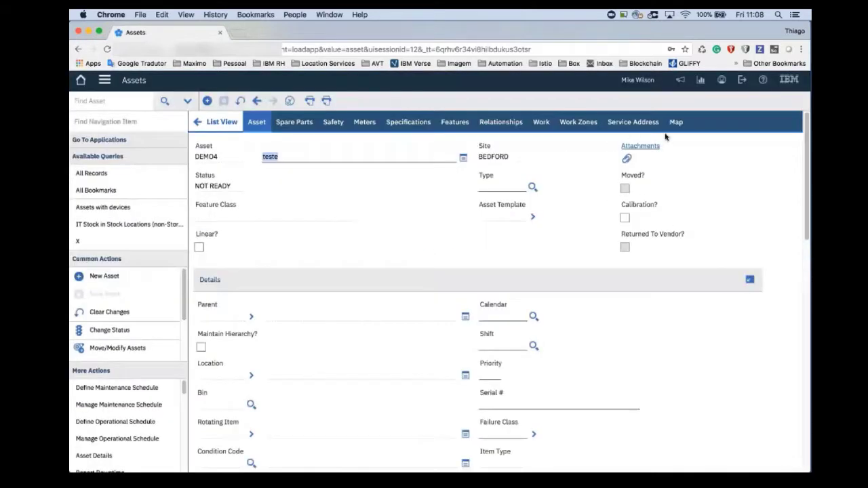
- Place a Pump feature for asset DEMO4 on the map, in the water east of the tree
click(678, 124)
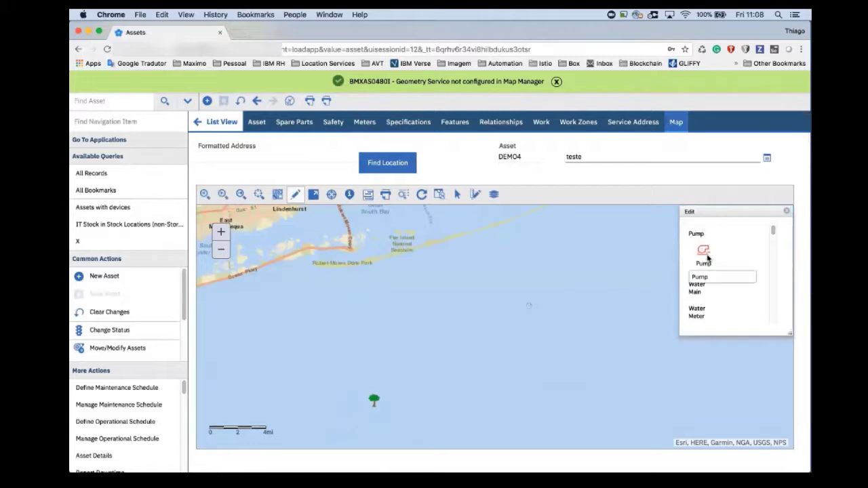
click(703, 254)
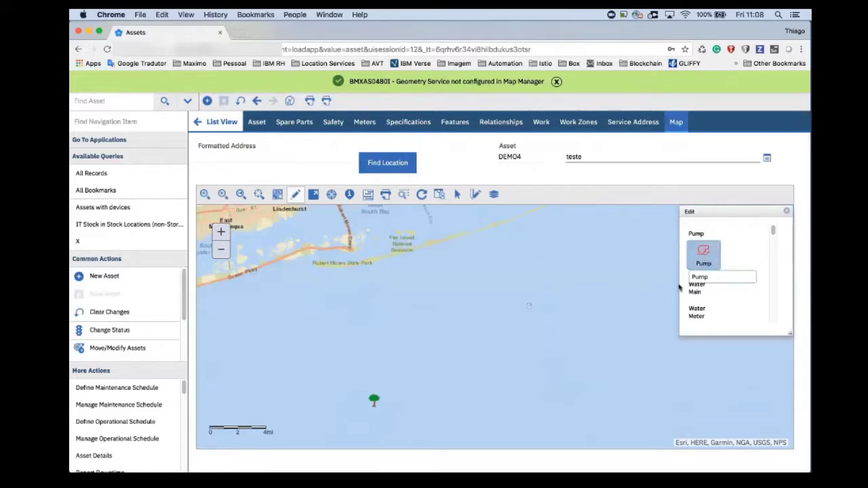
click(508, 378)
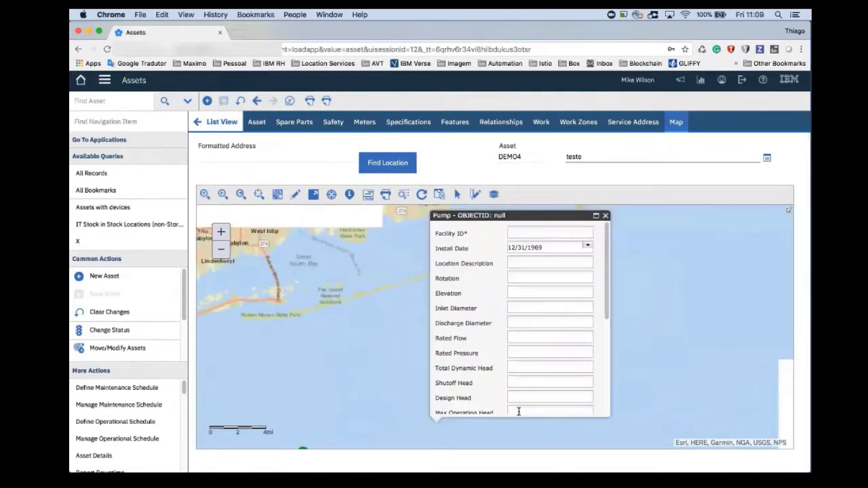
- Set the pump's Facility ID to FI00100 and Location Description to "Test LD", and close the attributes dialog
click(551, 232)
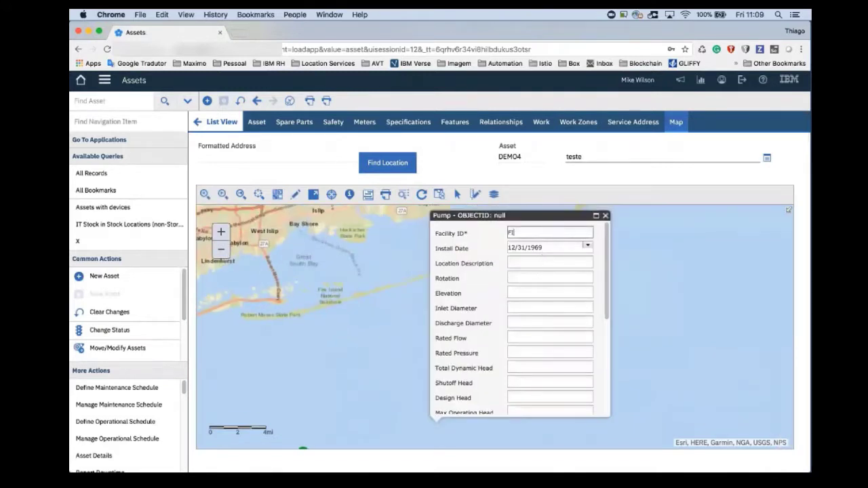
text(FI00100)
key(Tab)
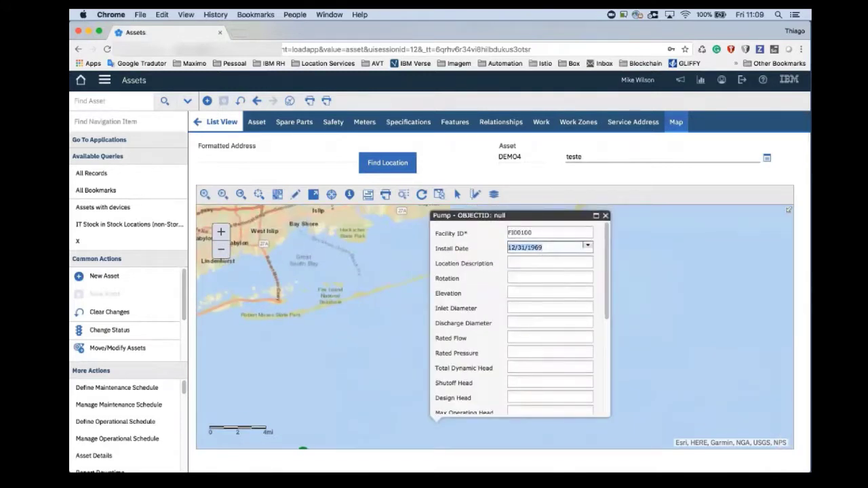
click(528, 262)
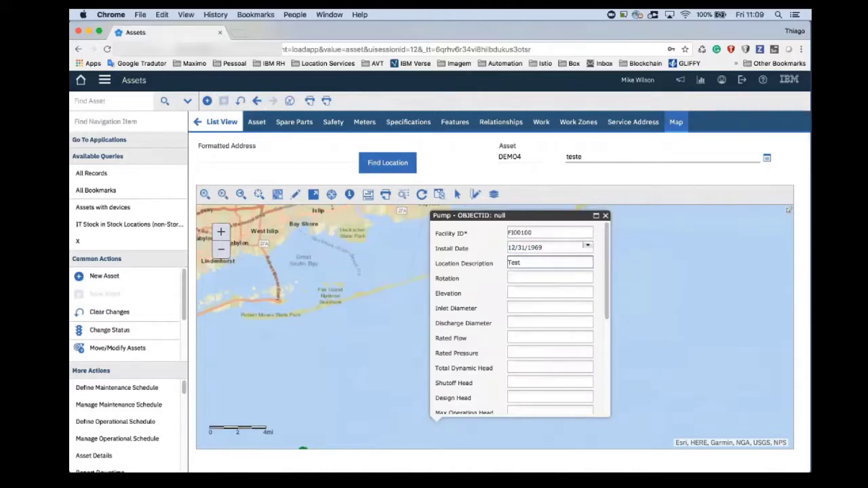
click(605, 217)
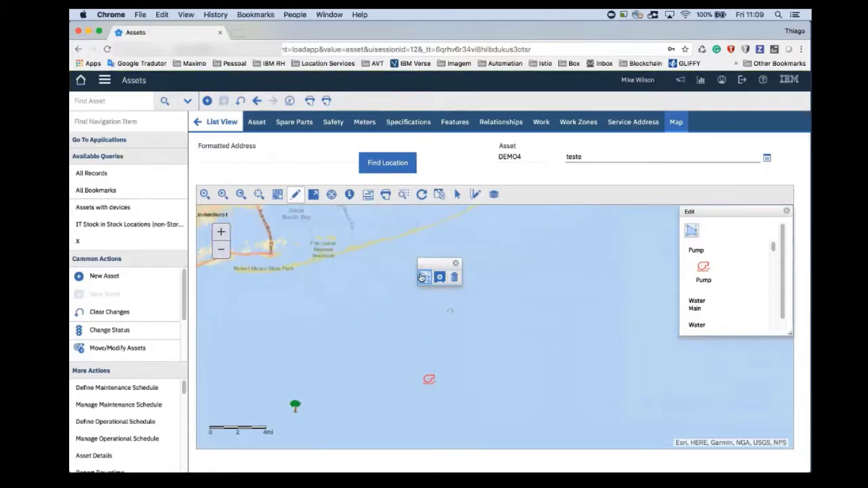
- Move the pump feature a short distance northeast on the map and save the change
drag(429, 380, 454, 347)
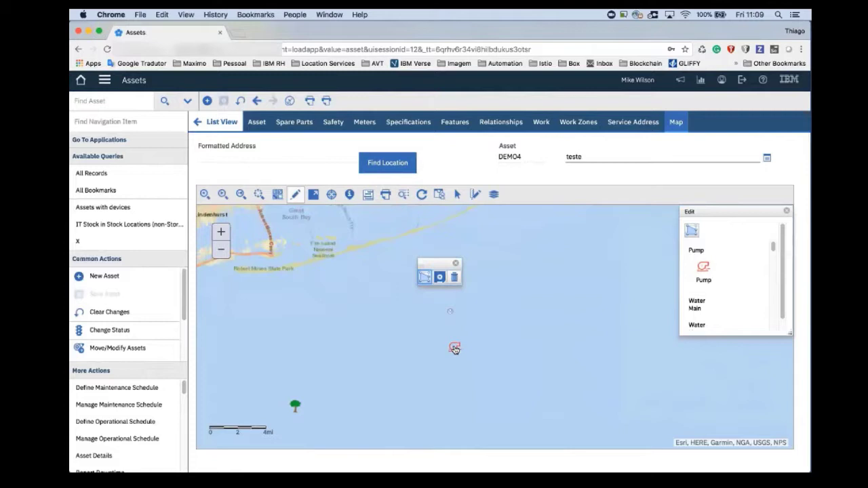
click(439, 280)
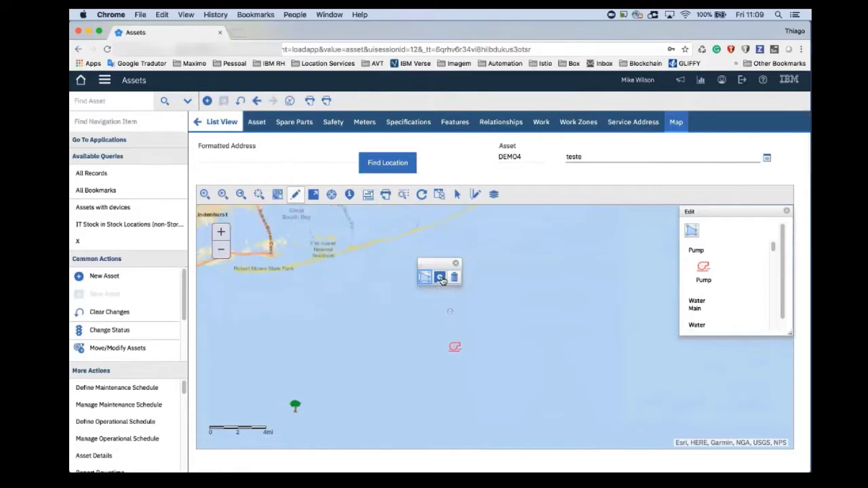